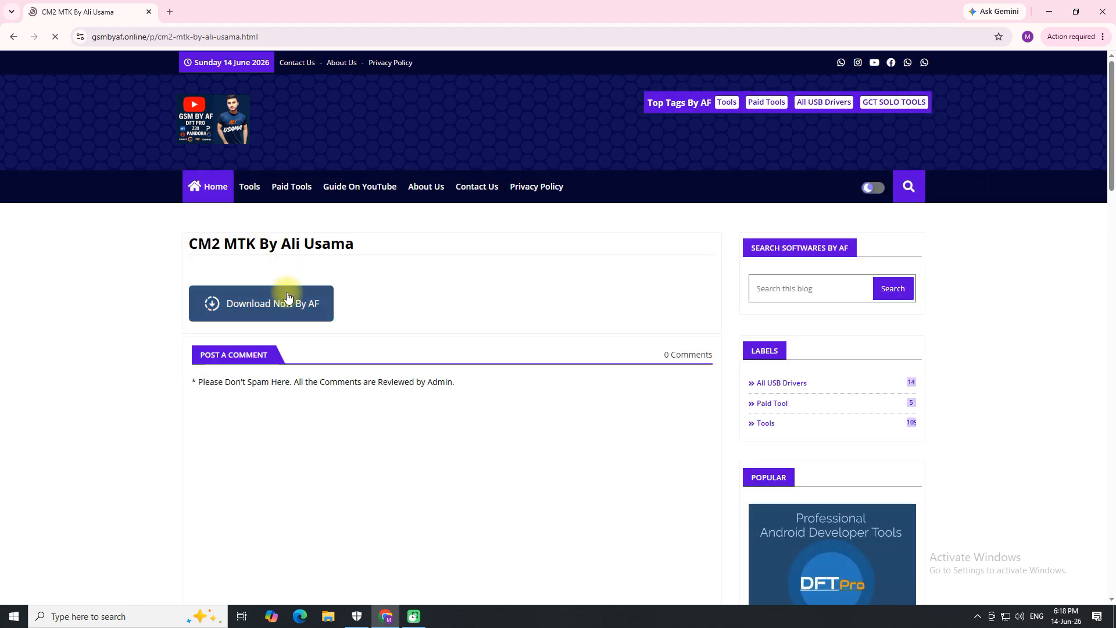
Trigger the CM2 MTK By Ali Usama download on the blog post, then return to the post
left_click(278, 306)
left_click(82, 11)
scroll(253, 368, "down", 4)
Start the download countdown, dismiss the ad tab, and wait until 'Download Again' appears
left_click(260, 341)
left_click(287, 11)
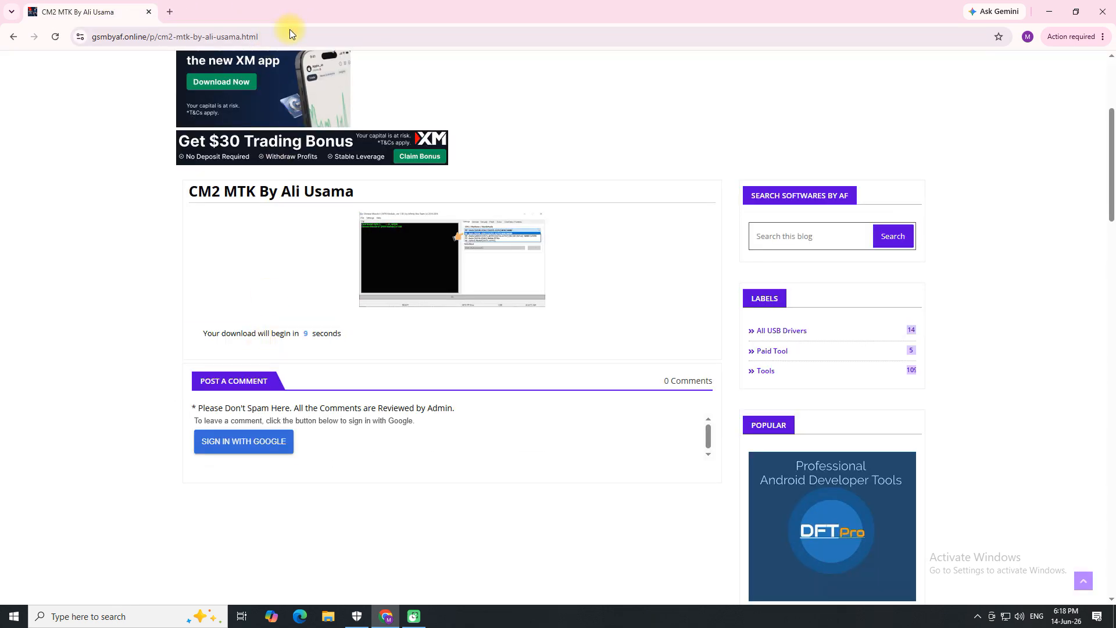
scroll(296, 331, "down", 2)
scroll(301, 336, "down", 1)
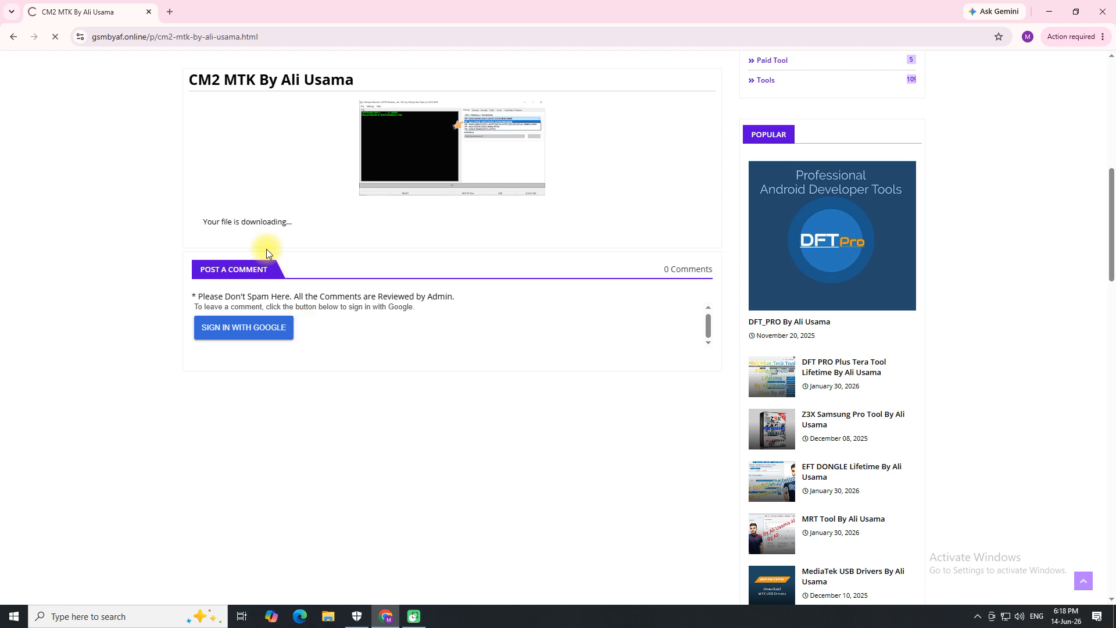
scroll(260, 298, "up", 3)
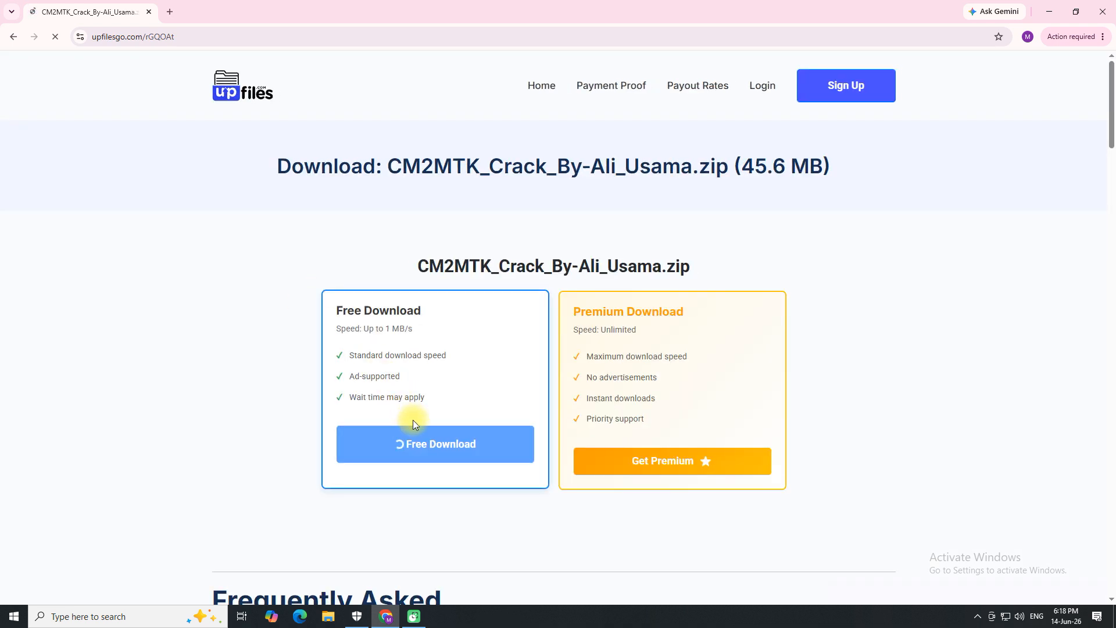
Request the UpFiles free download of CM2MTK_Crack_By-Ali_Usama.zip, closing the ad pop-up tabs
scroll(500, 279, "down", 2)
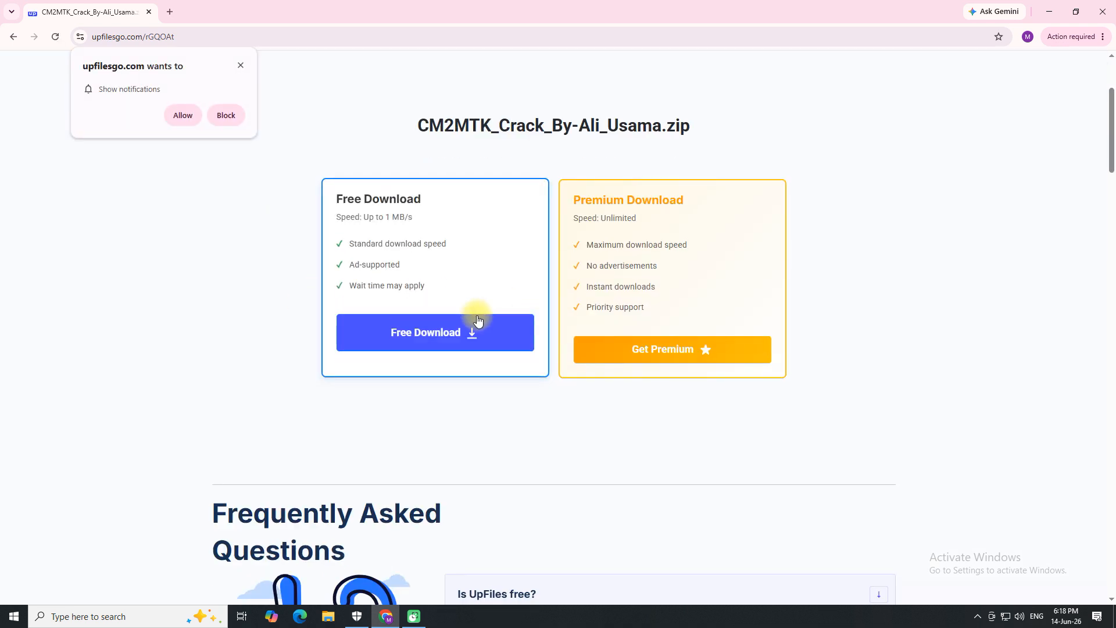
left_click(455, 331)
left_click(100, 10)
left_click(379, 331)
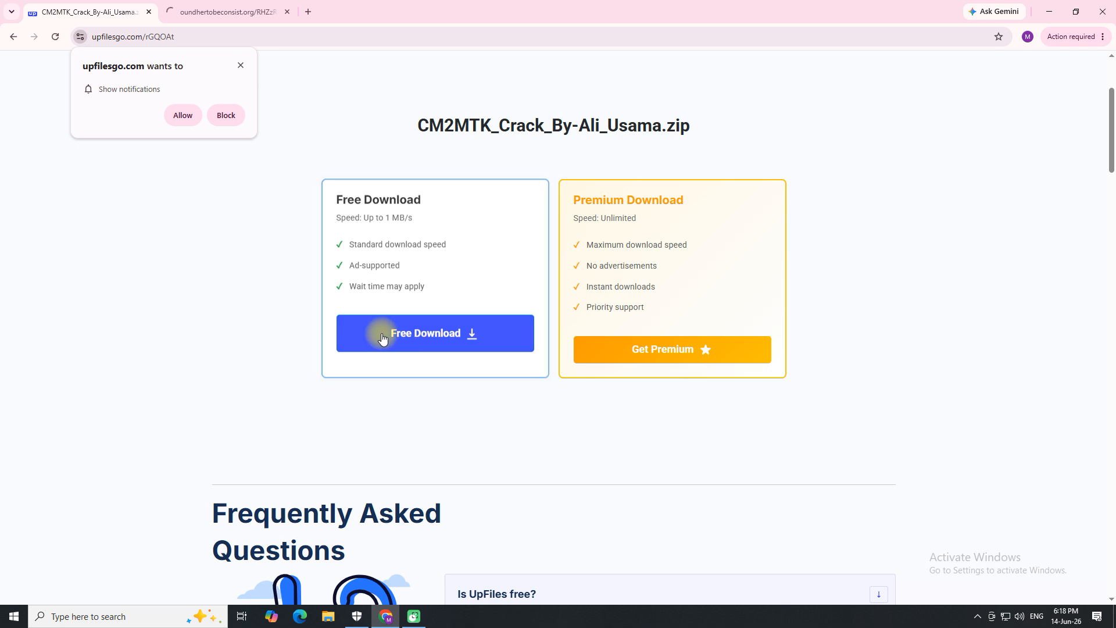
left_click(428, 334)
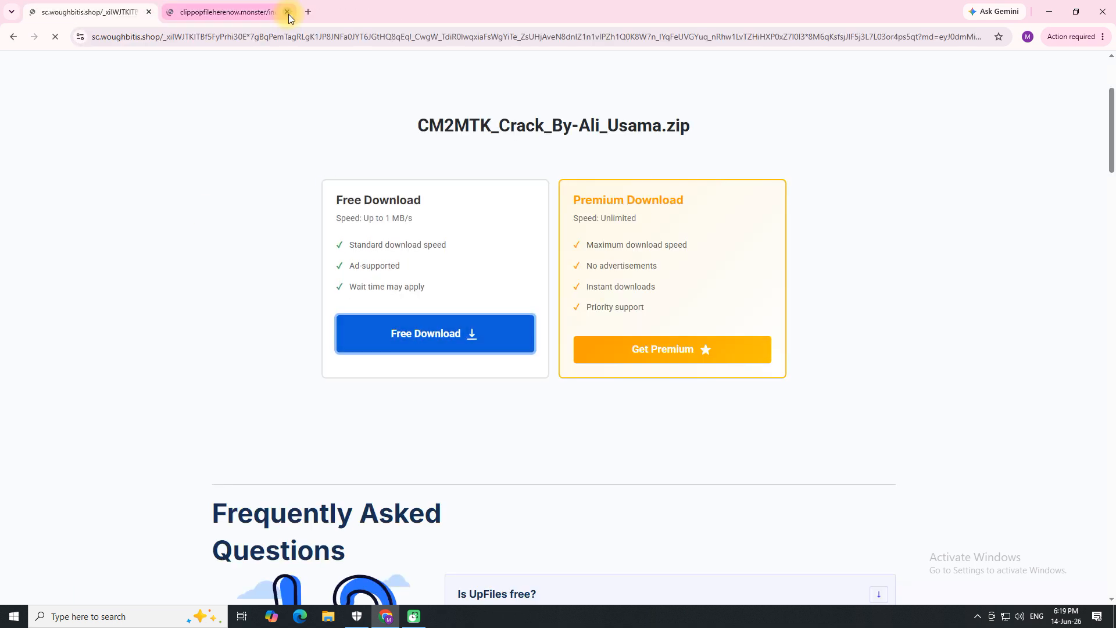
left_click(287, 13)
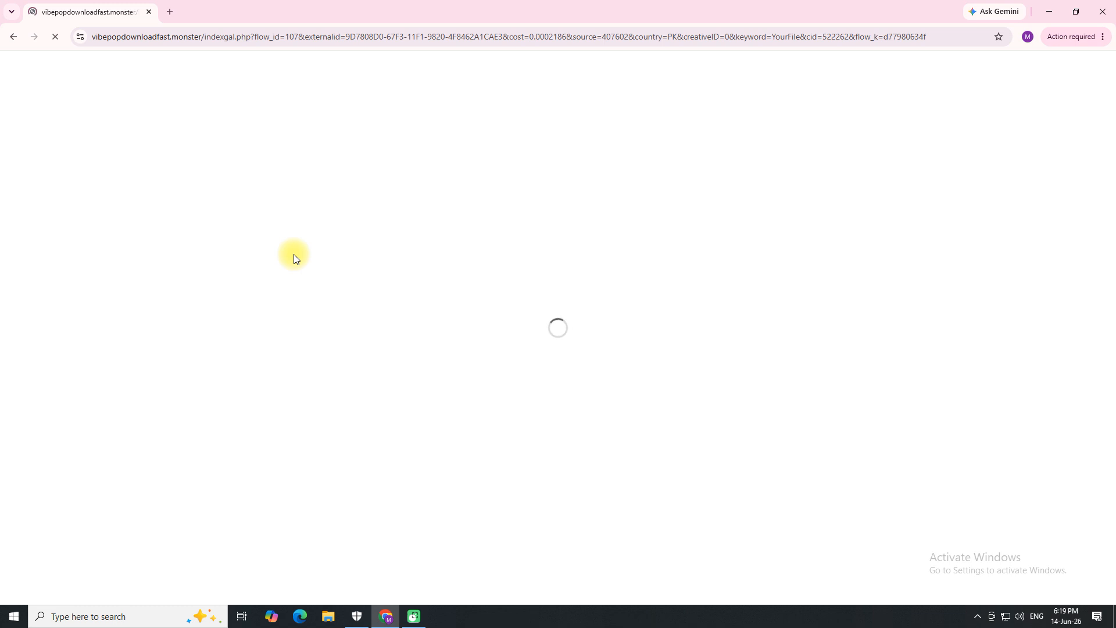
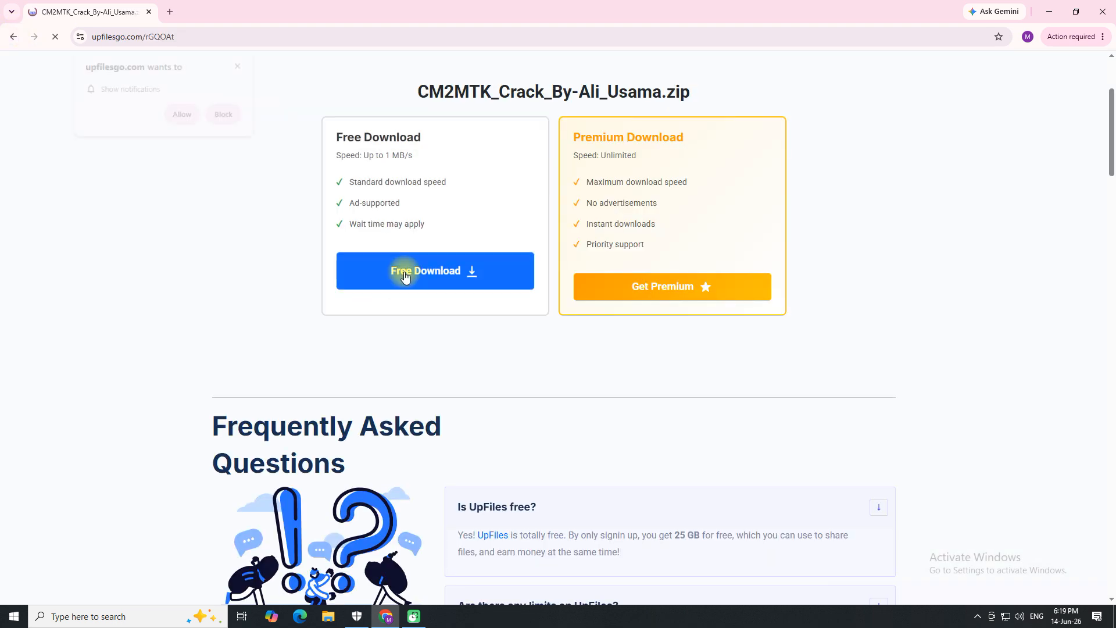
Retry Free Download, allowing site notifications, and close the two pop-up ad tabs
left_click(398, 281)
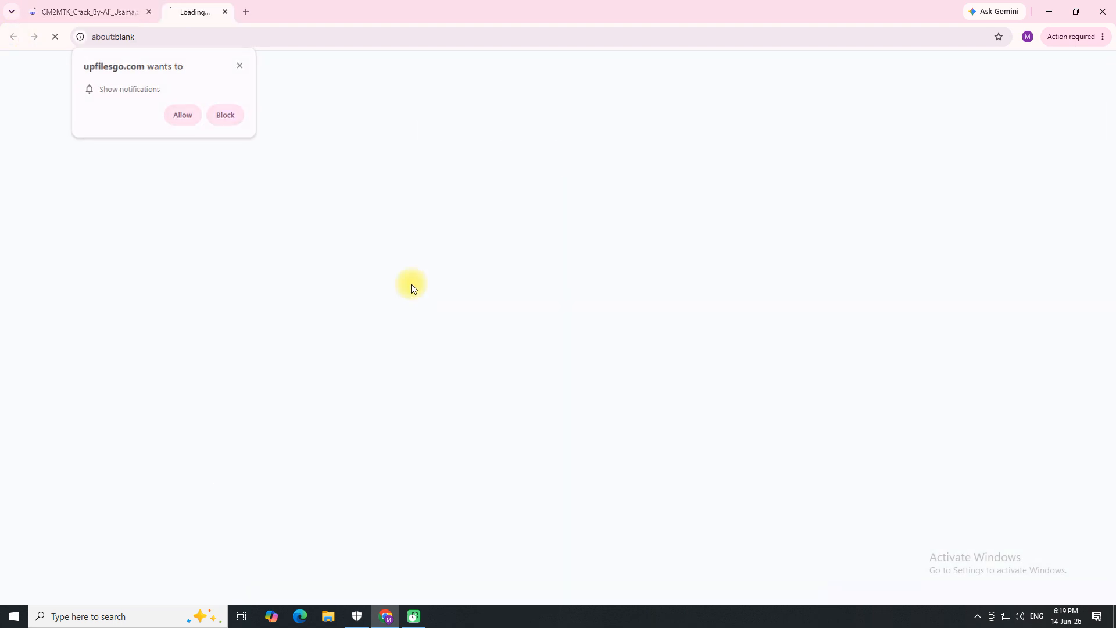
left_click(178, 123)
left_click(401, 341)
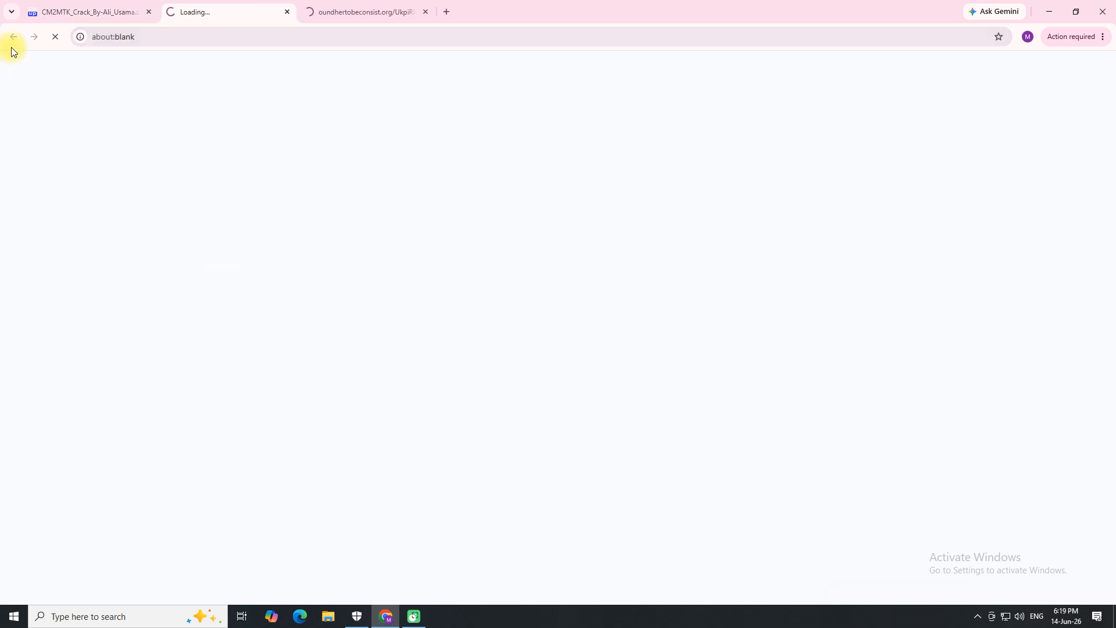
left_click(404, 340)
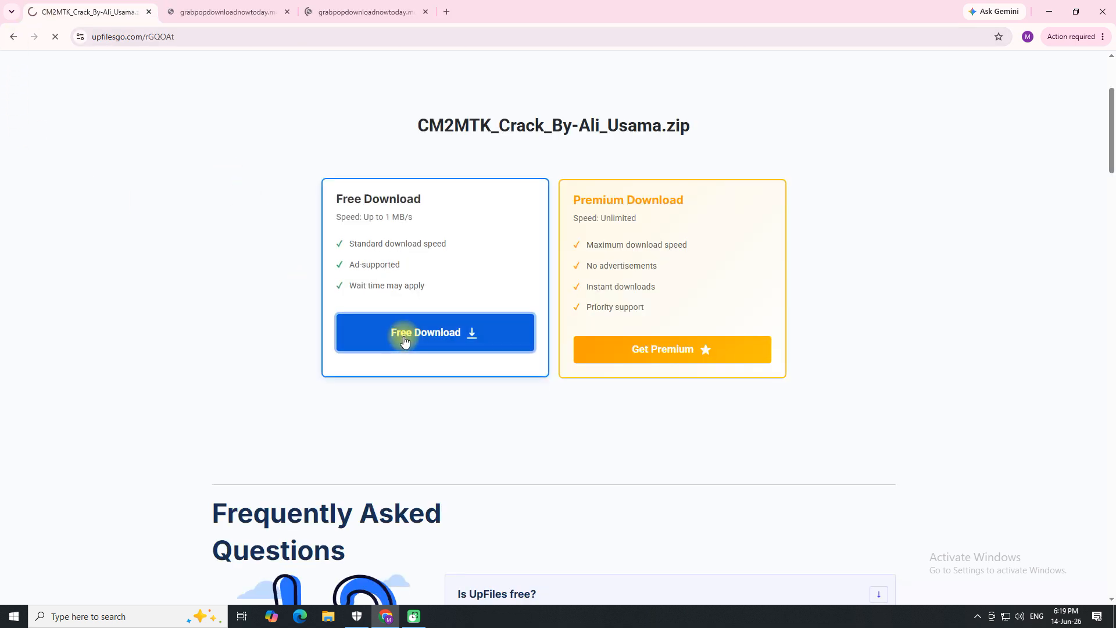
left_click(287, 12)
left_click(288, 11)
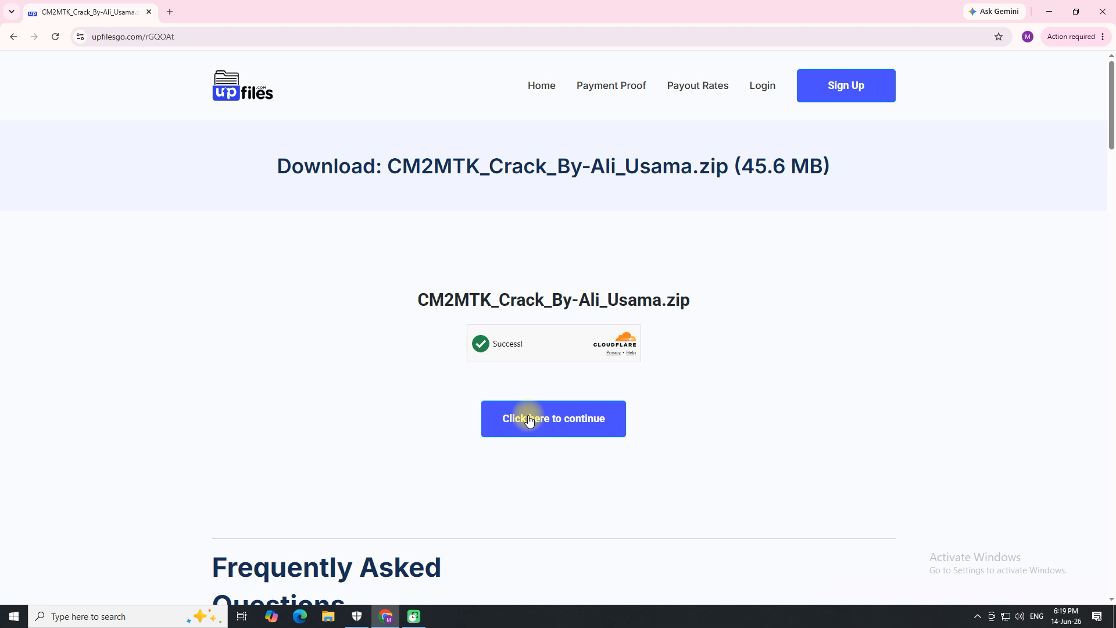
Continue to the UpFiles countdown page and close the 404 and stake.com ad tabs
left_click(575, 417)
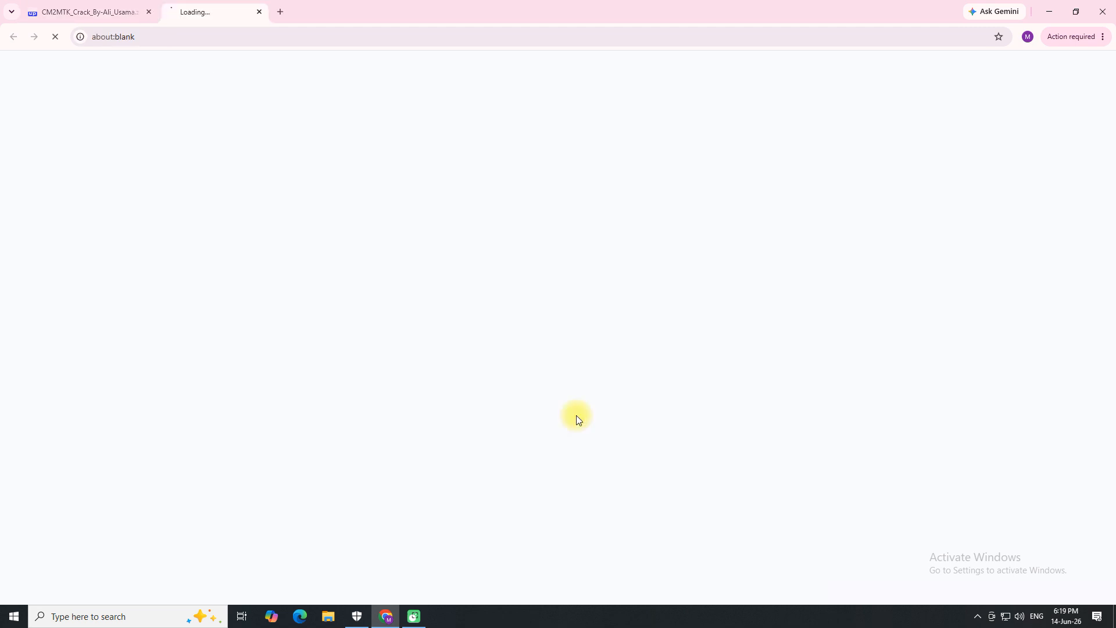
left_click(530, 417)
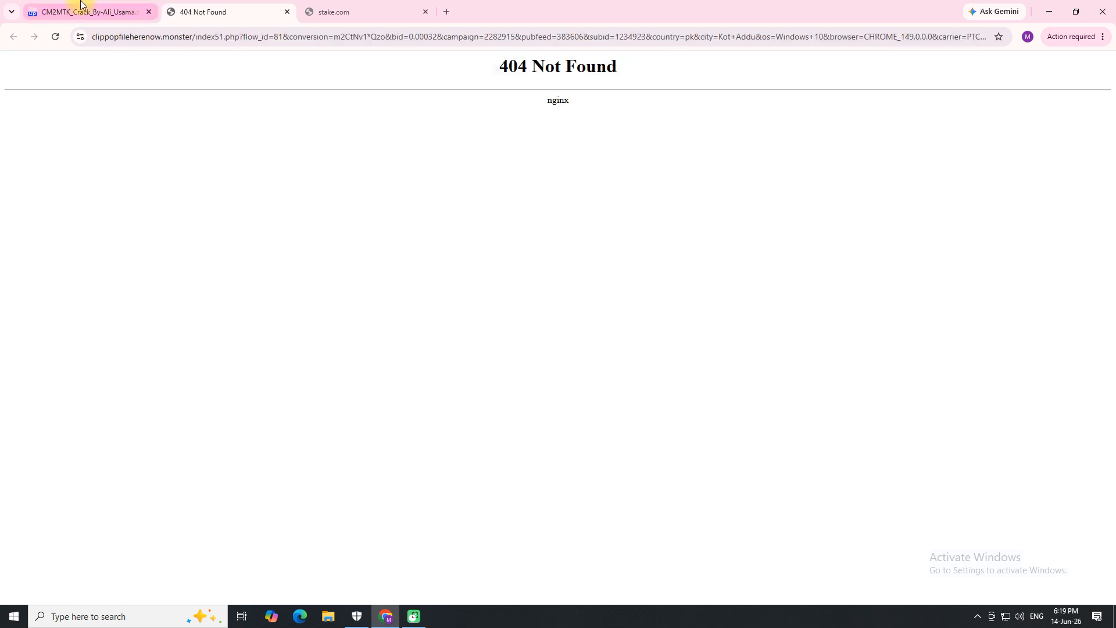
left_click(90, 12)
left_click(507, 421)
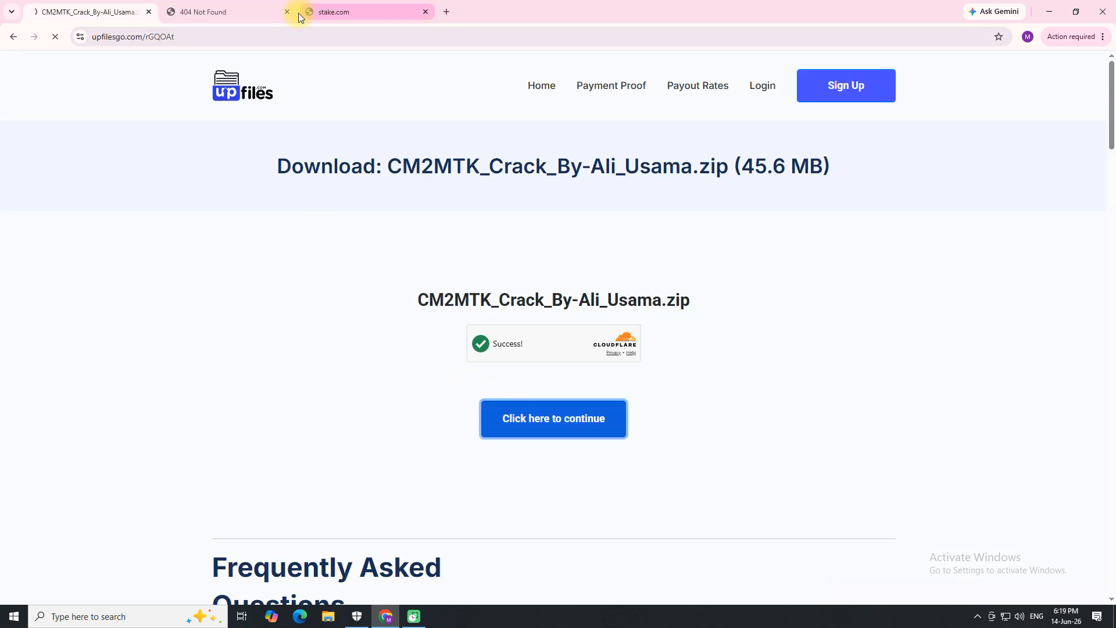
left_click(283, 11)
left_click(284, 11)
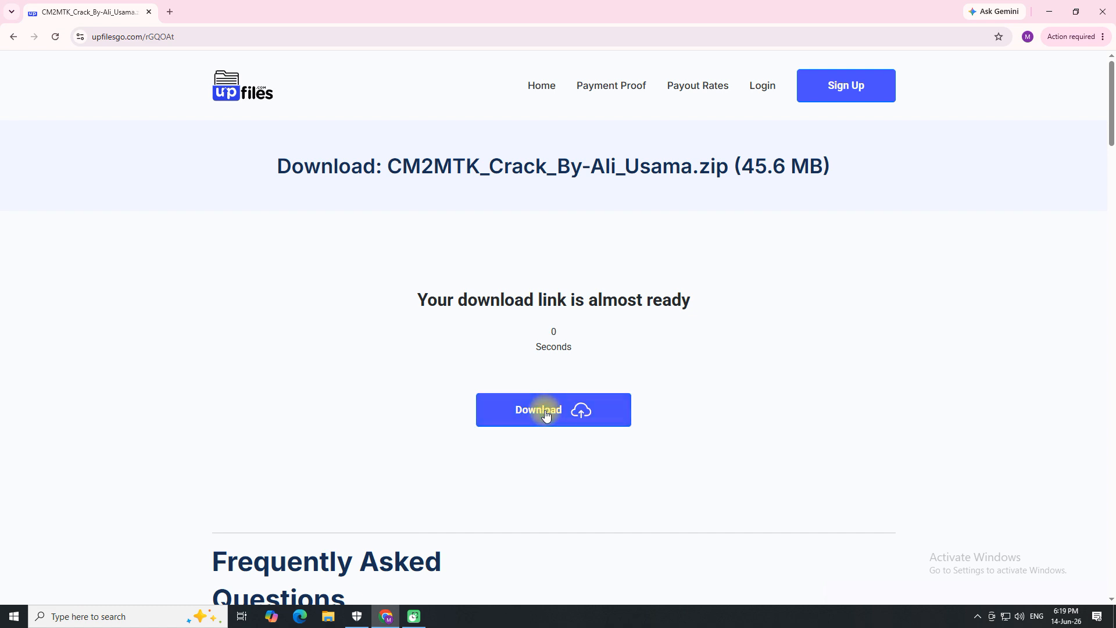
Start downloading CM2MTK_Crack_By-Ali_Usama.zip and close the Opera ad tab
left_click(546, 409)
left_click(93, 11)
left_click(528, 400)
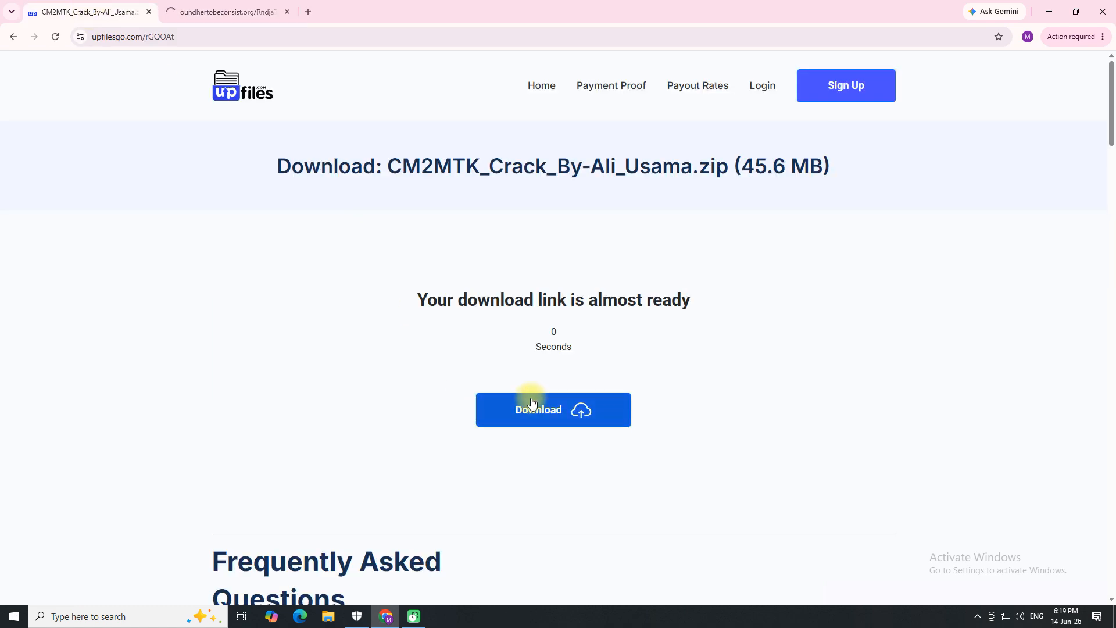
left_click(288, 12)
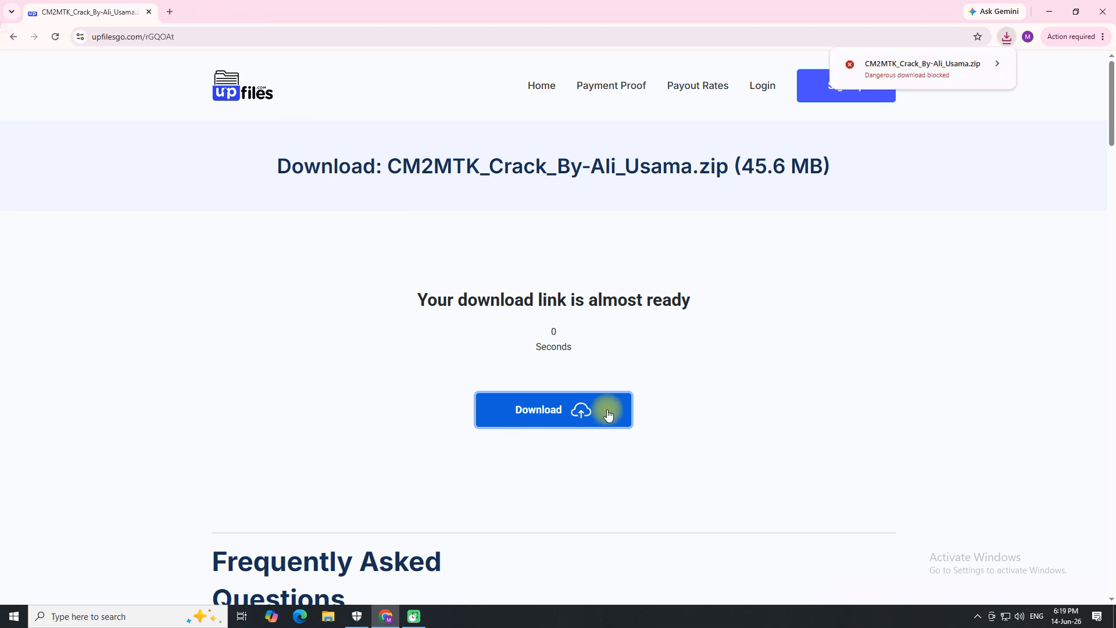
Override Chrome's dangerous-file block on the zip from Downloads, declining enhanced protection
left_click(998, 65)
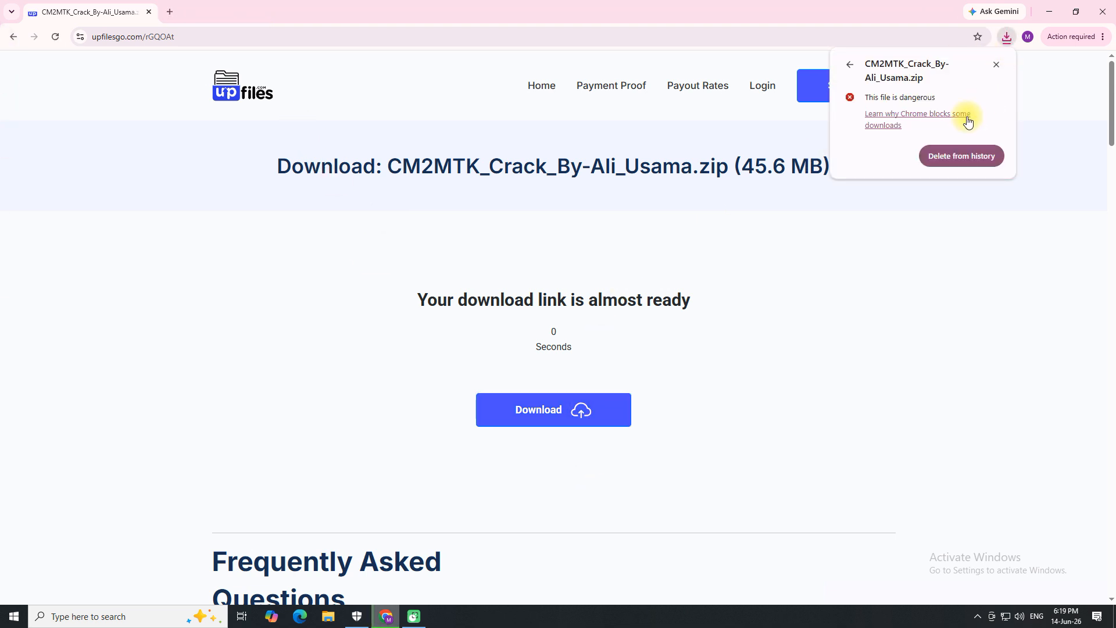
left_click(997, 63)
left_click(1087, 36)
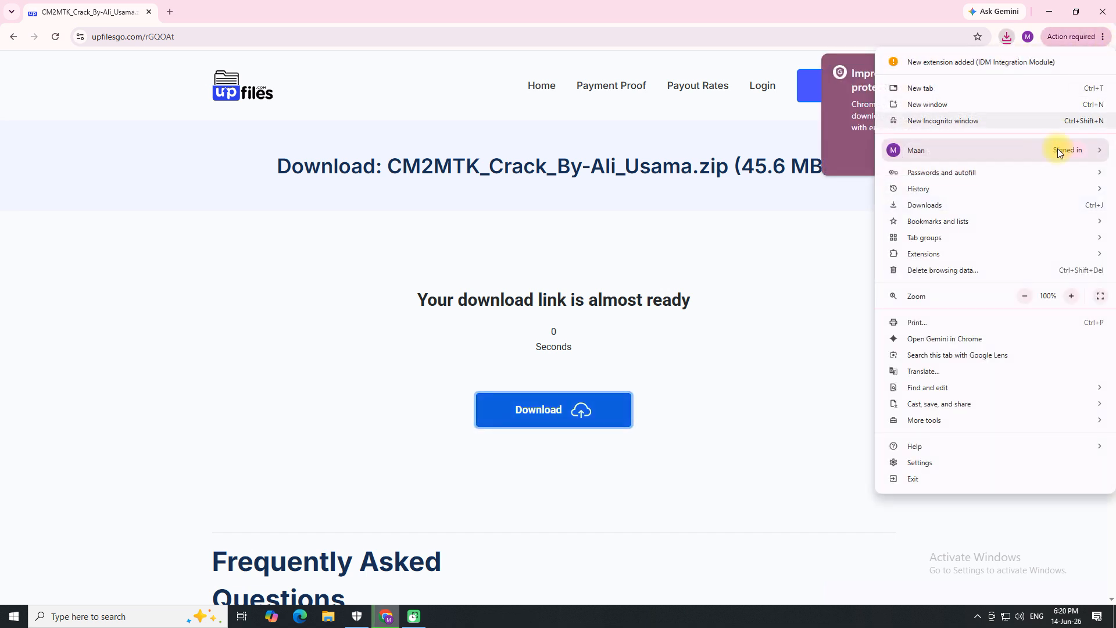
left_click(930, 206)
left_click(715, 137)
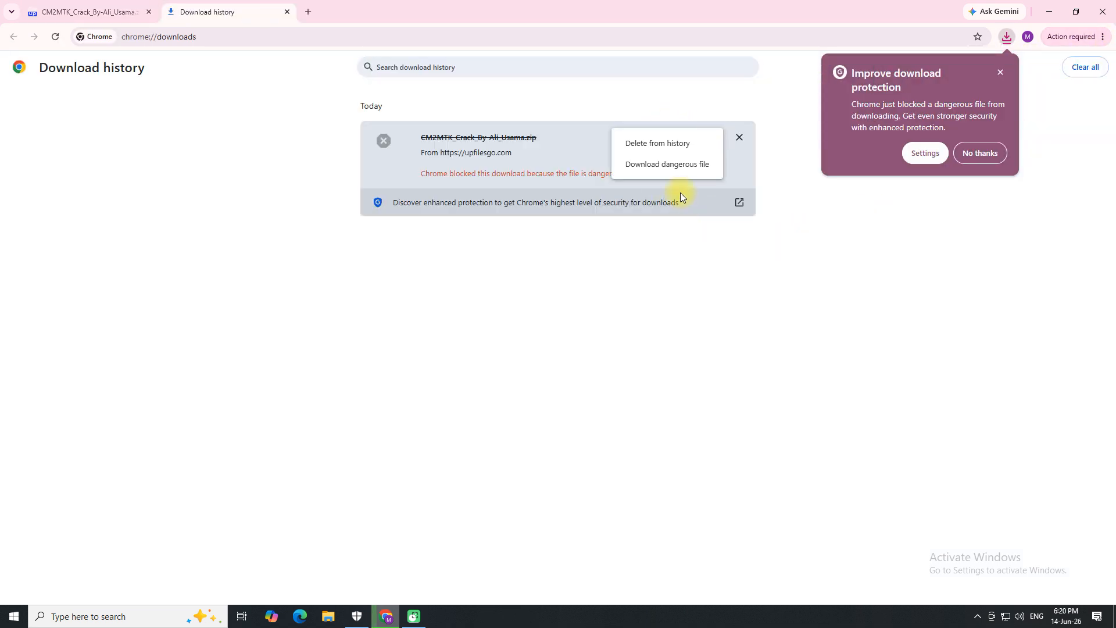
left_click(672, 165)
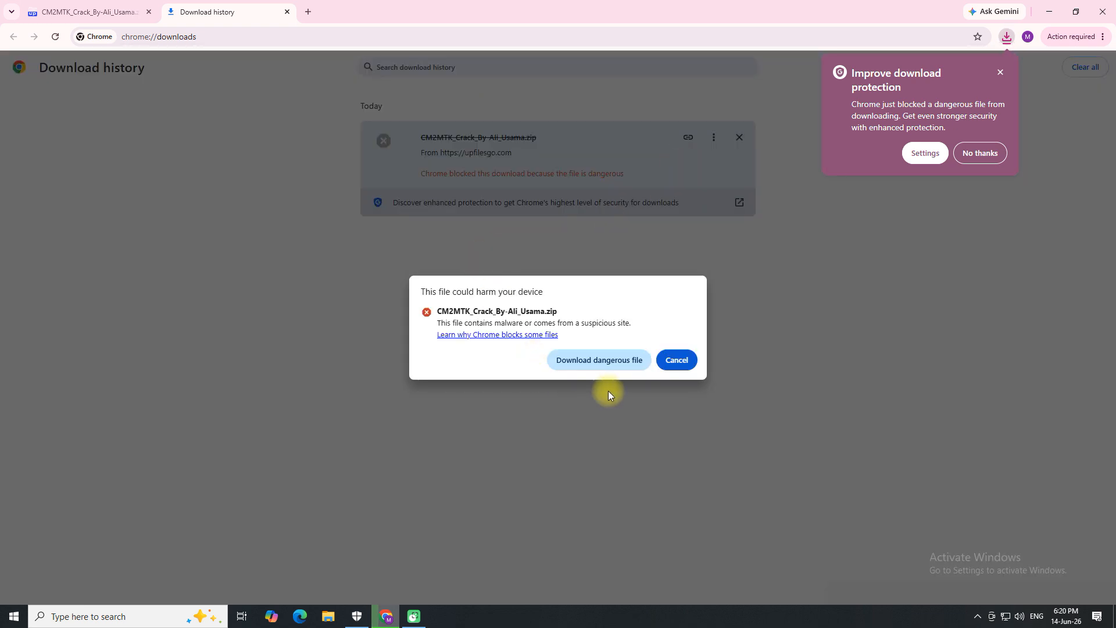
left_click(602, 361)
left_click(979, 151)
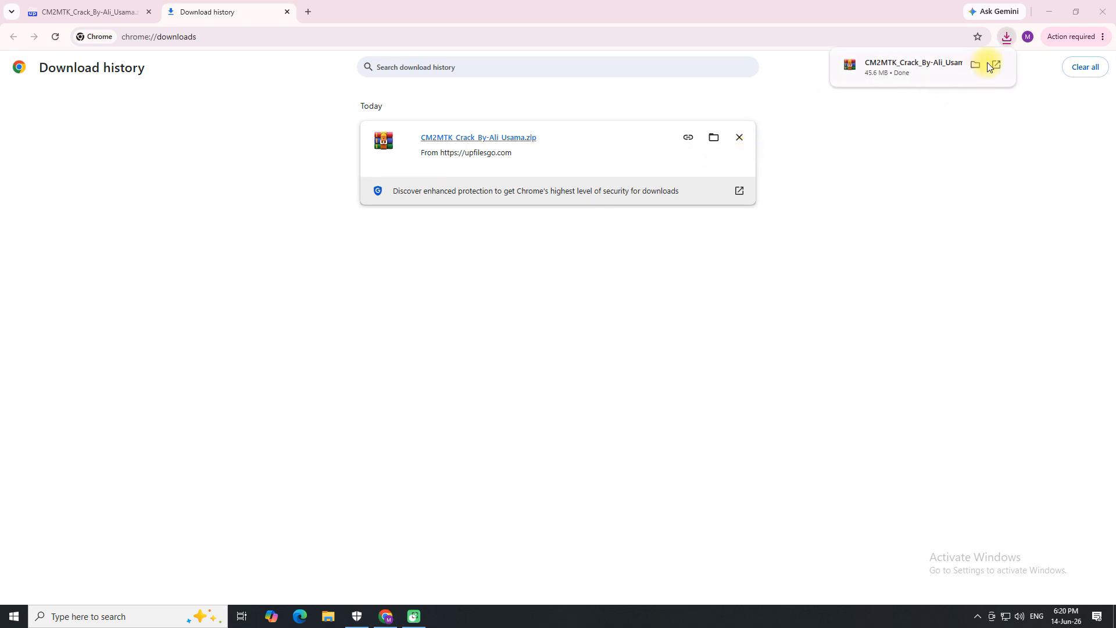
Extract the zip with its password into a CM2MTK_Crack_By-Ali_Usama folder and open it
left_click(976, 65)
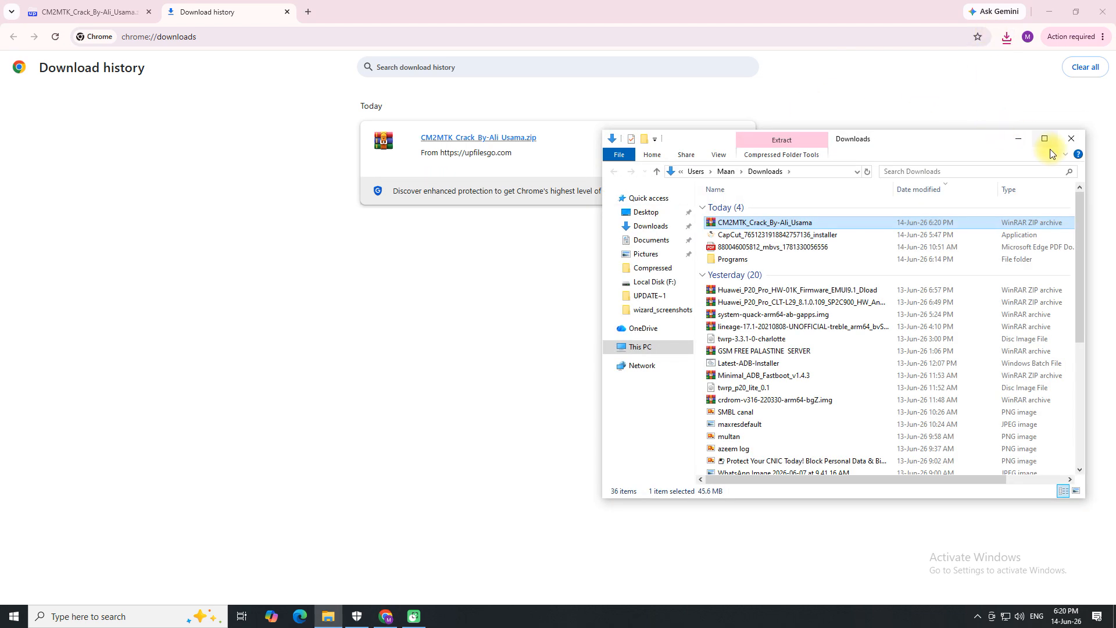
left_click(1044, 139)
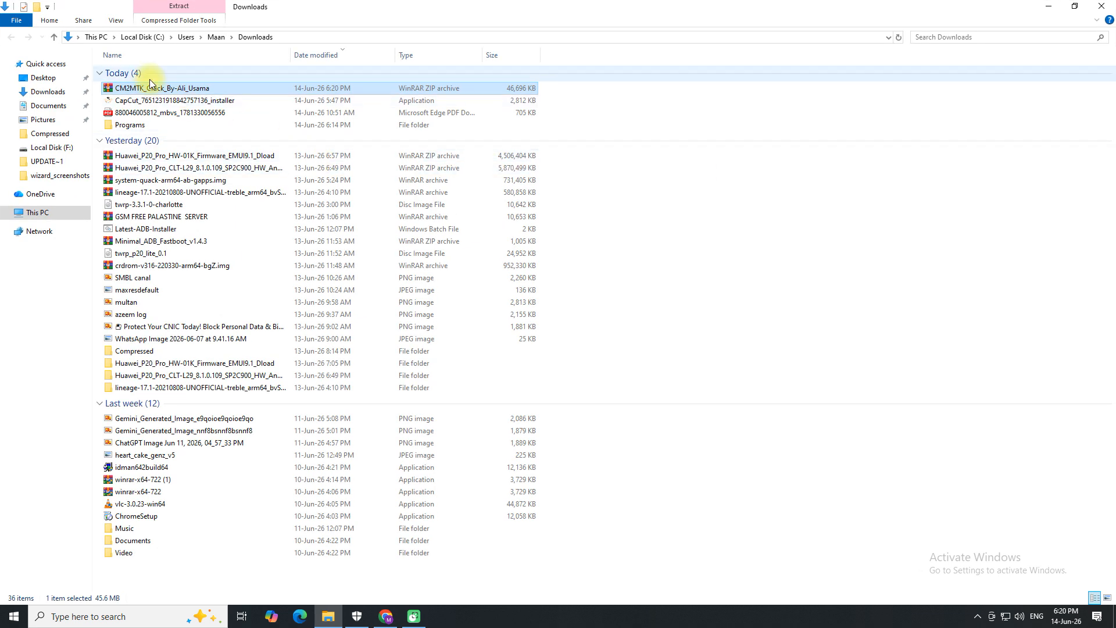
right_click(175, 89)
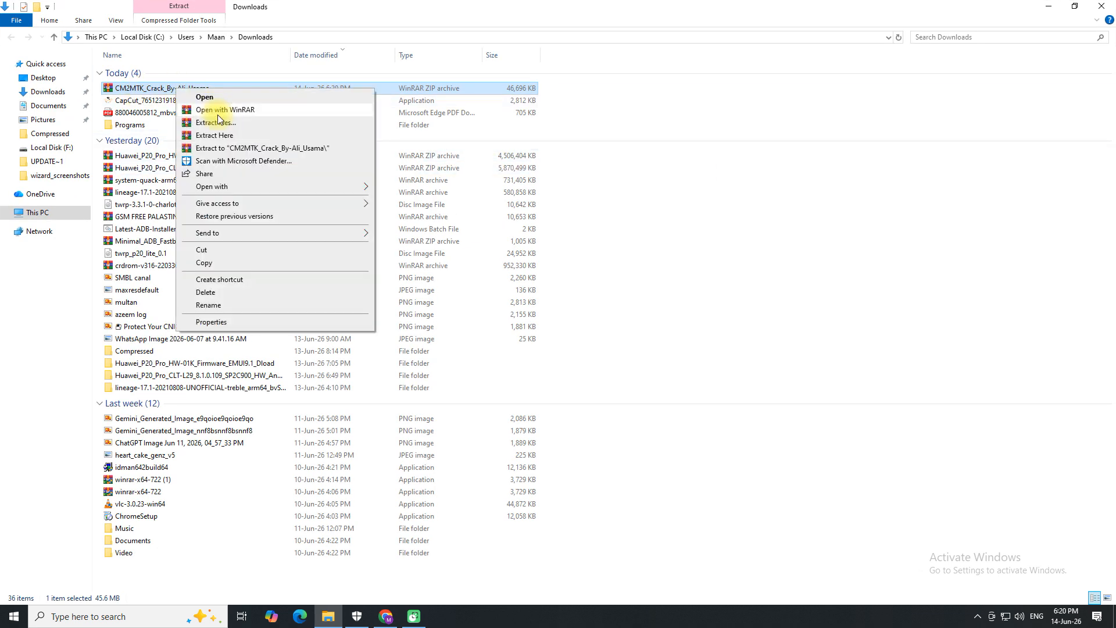
left_click(242, 150)
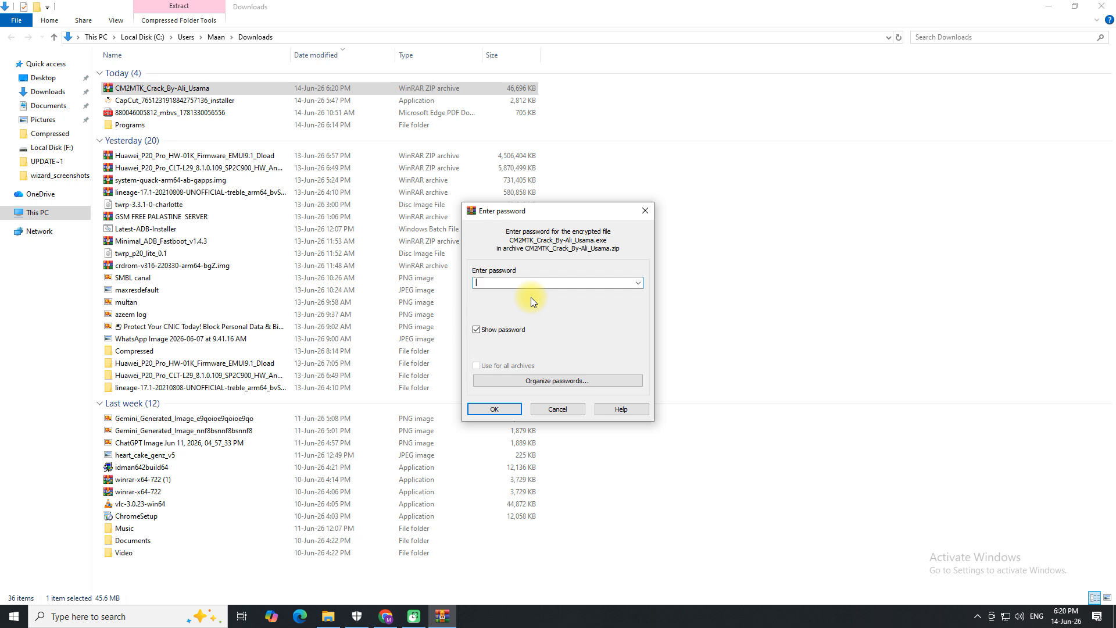
type("AliUsama")
key("Return")
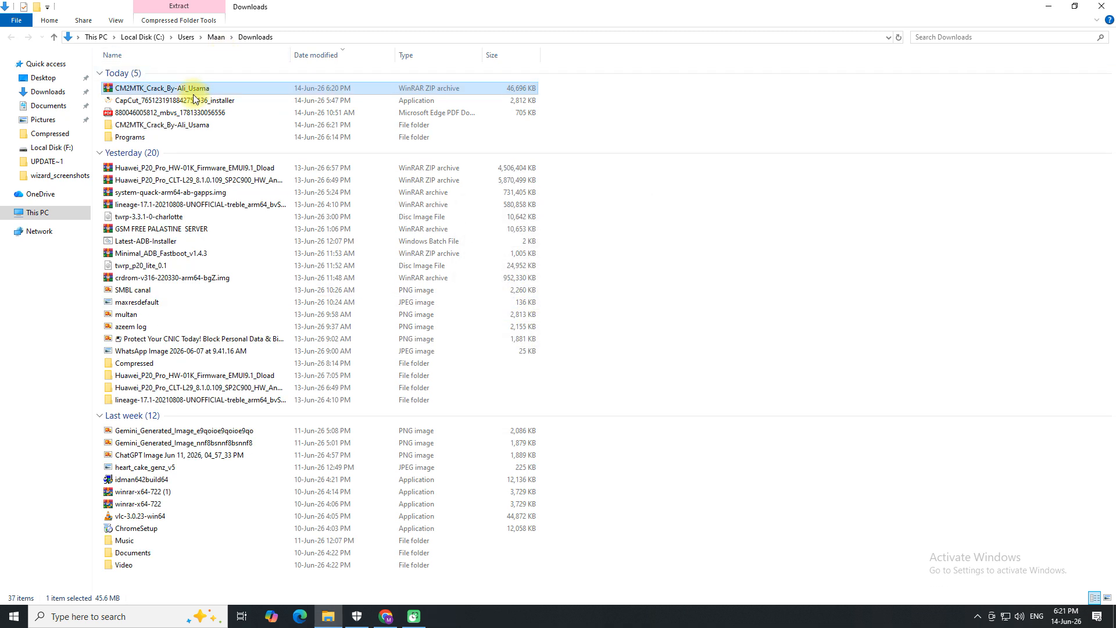
double_click(172, 126)
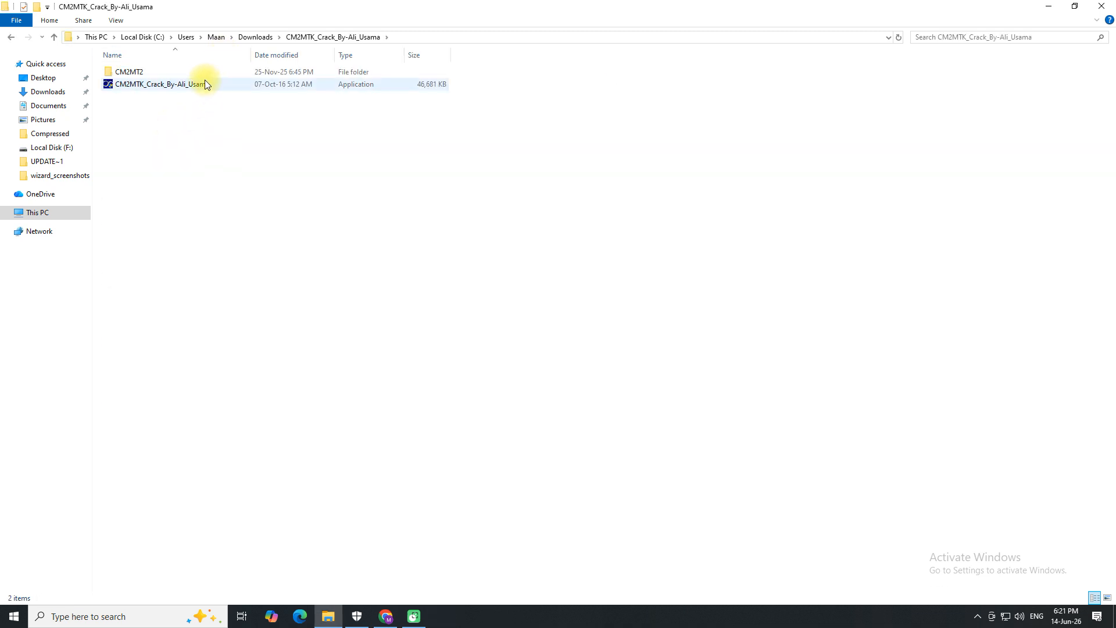
Run the CM2MTK installer, approve UAC, accept the licence, and install to C:\InfinityBox\CM2MTK
left_click(173, 85)
double_click(173, 85)
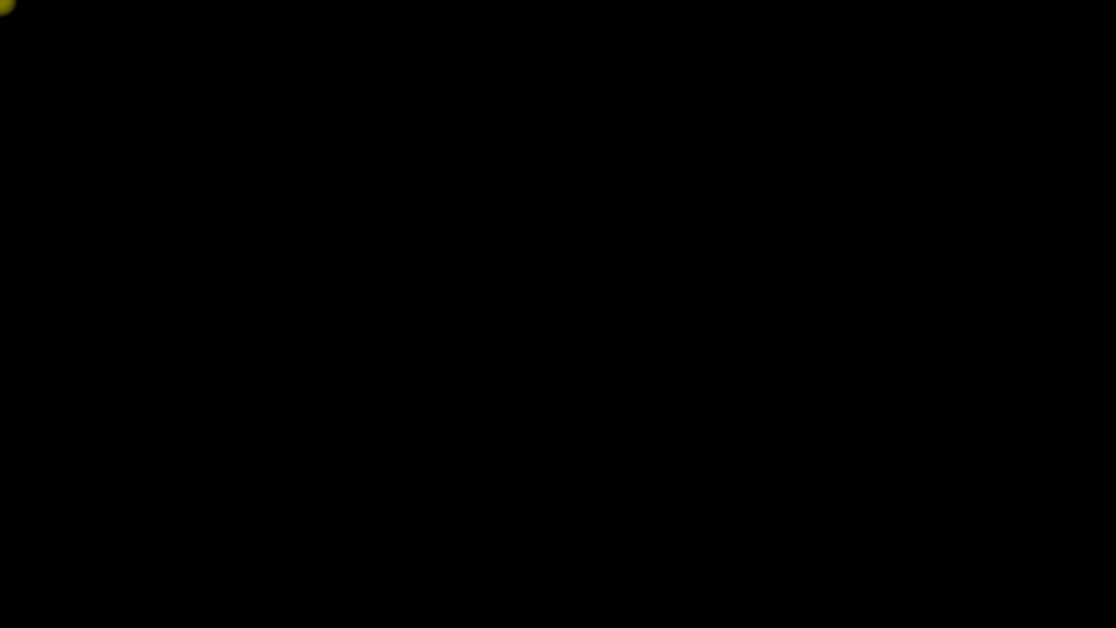
left_click(500, 390)
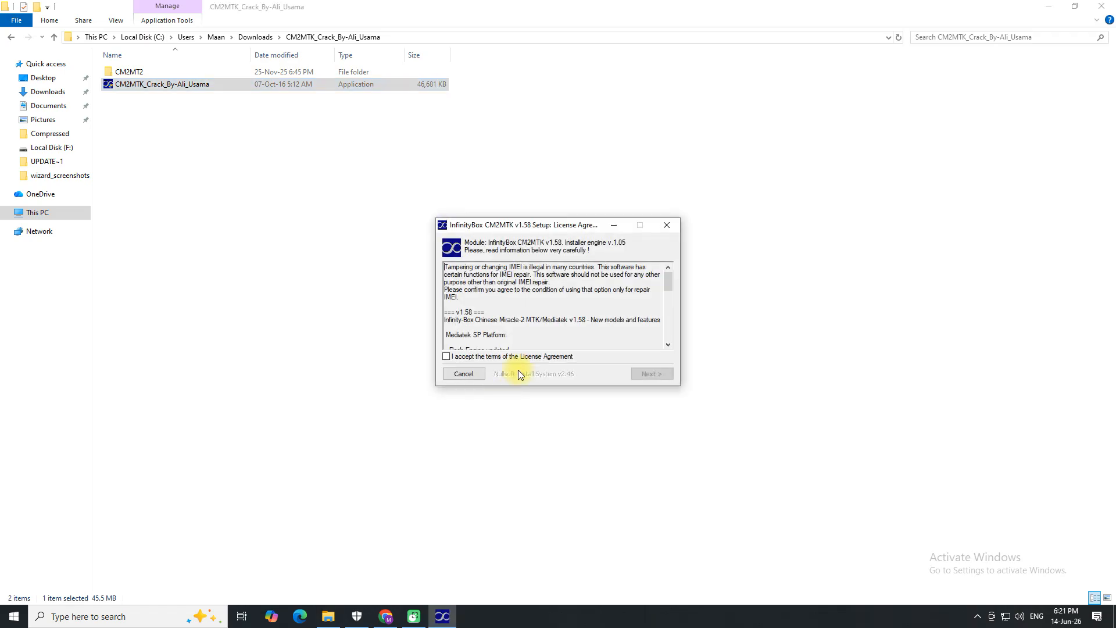
left_click(467, 357)
left_click(638, 374)
left_click(638, 375)
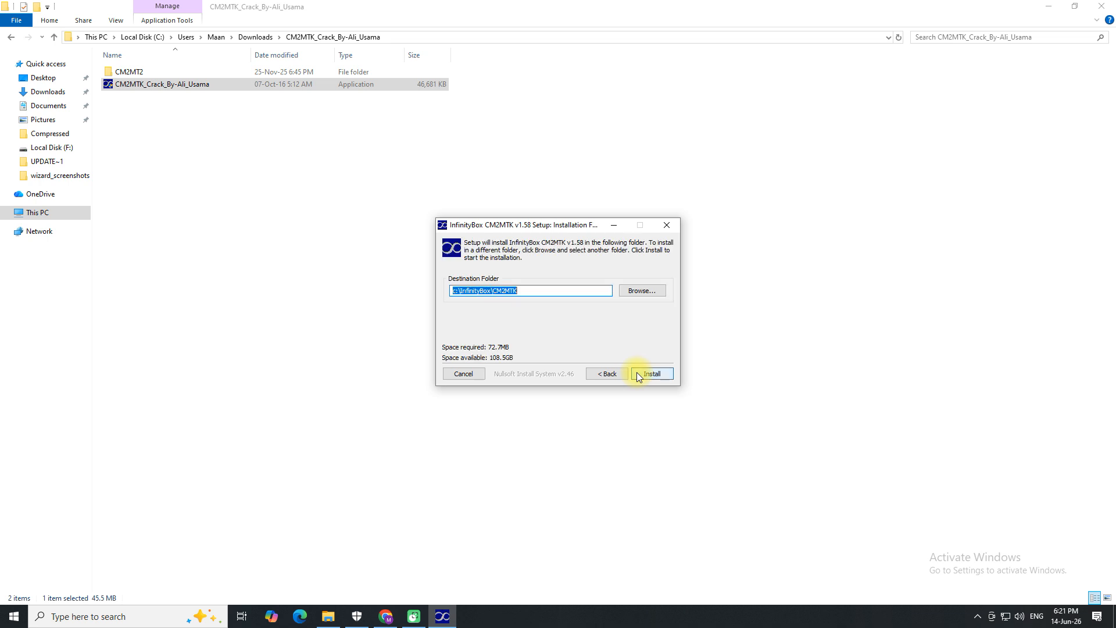
left_click(652, 374)
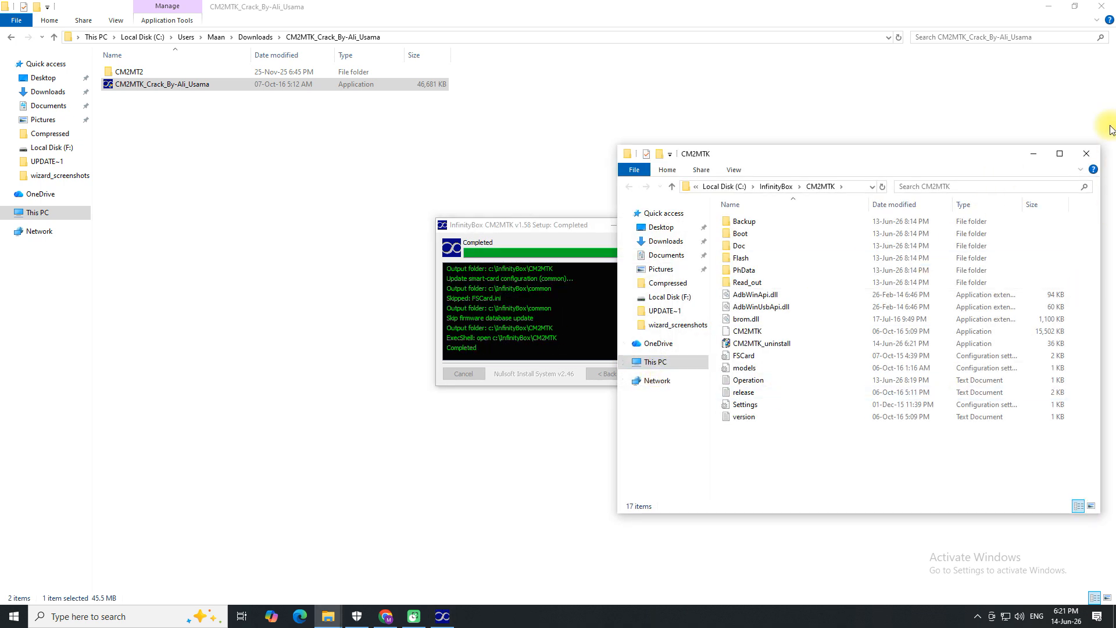
Finish the setup wizard and copy both files from the CM2MT2 folder
left_click(1086, 155)
left_click(647, 374)
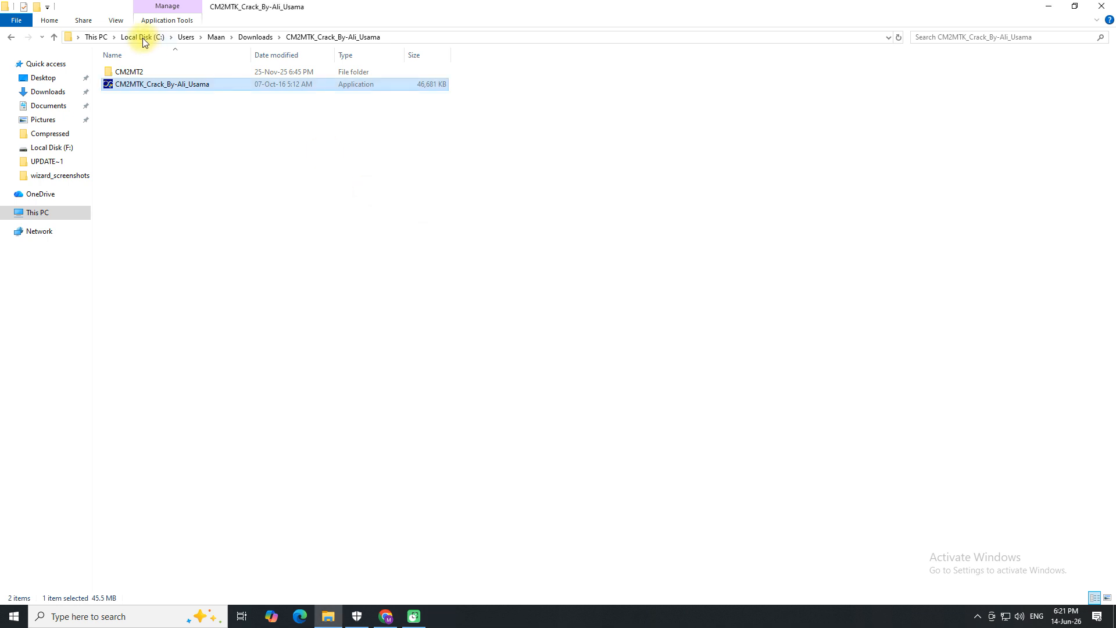
left_click(139, 73)
double_click(138, 72)
key("ctrl+a")
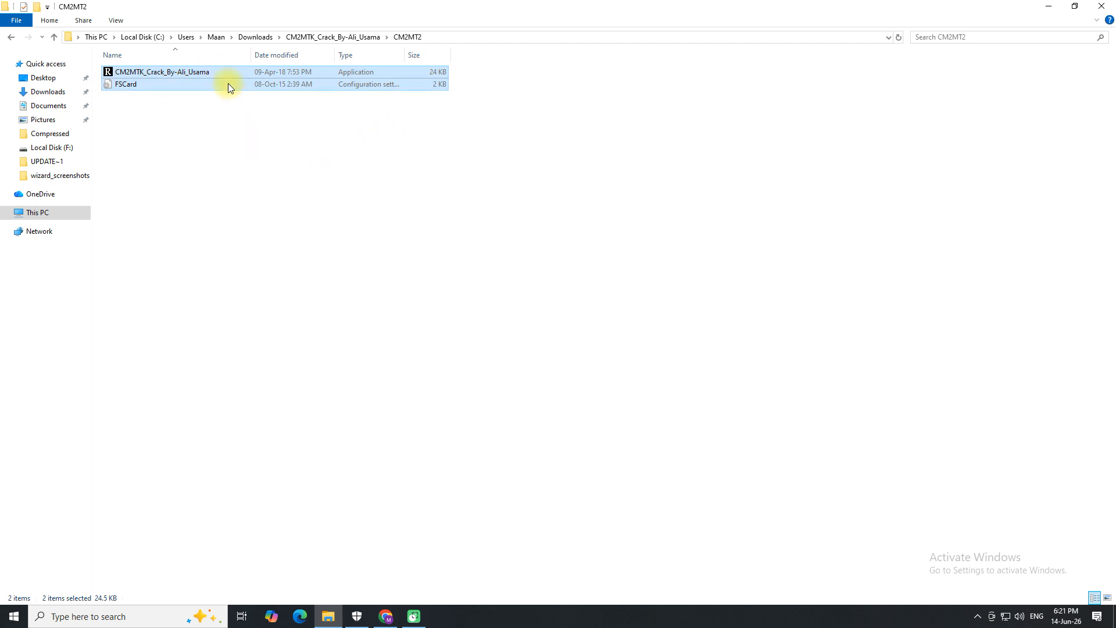
right_click(212, 72)
left_click(253, 221)
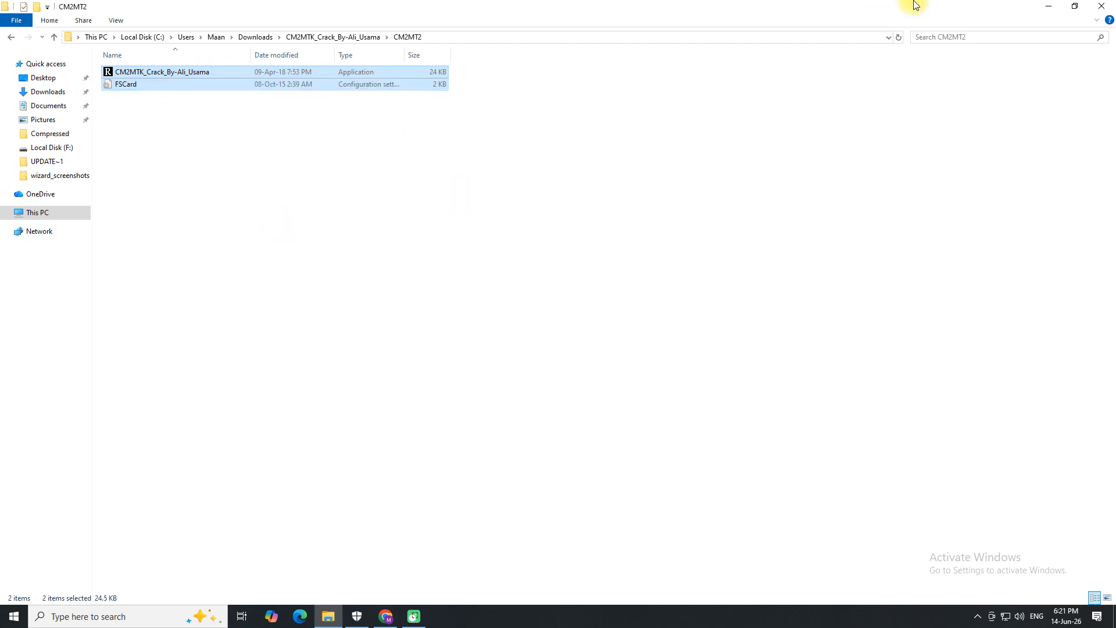
Paste the files into the CM2MTK install folder, replacing the existing FSCard
left_click(1053, 6)
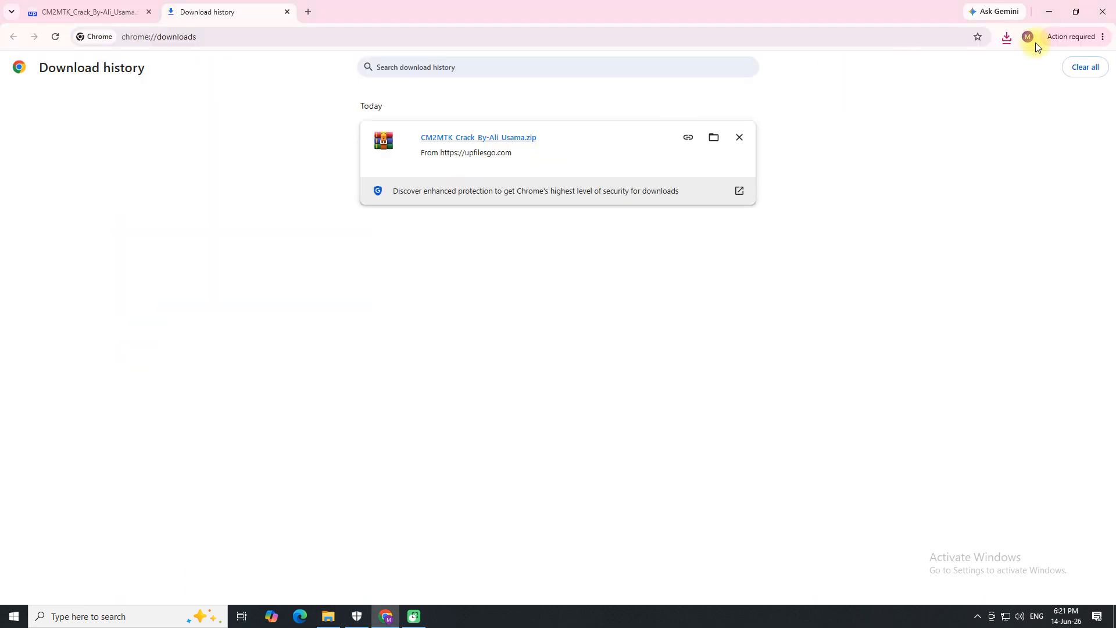
left_click(1049, 9)
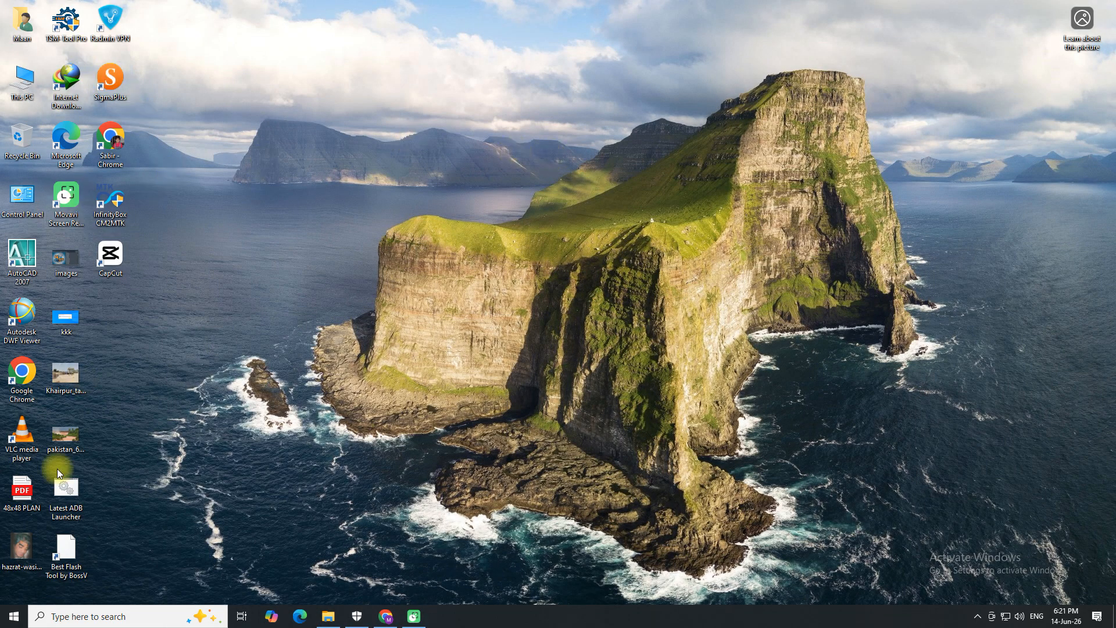
right_click(115, 194)
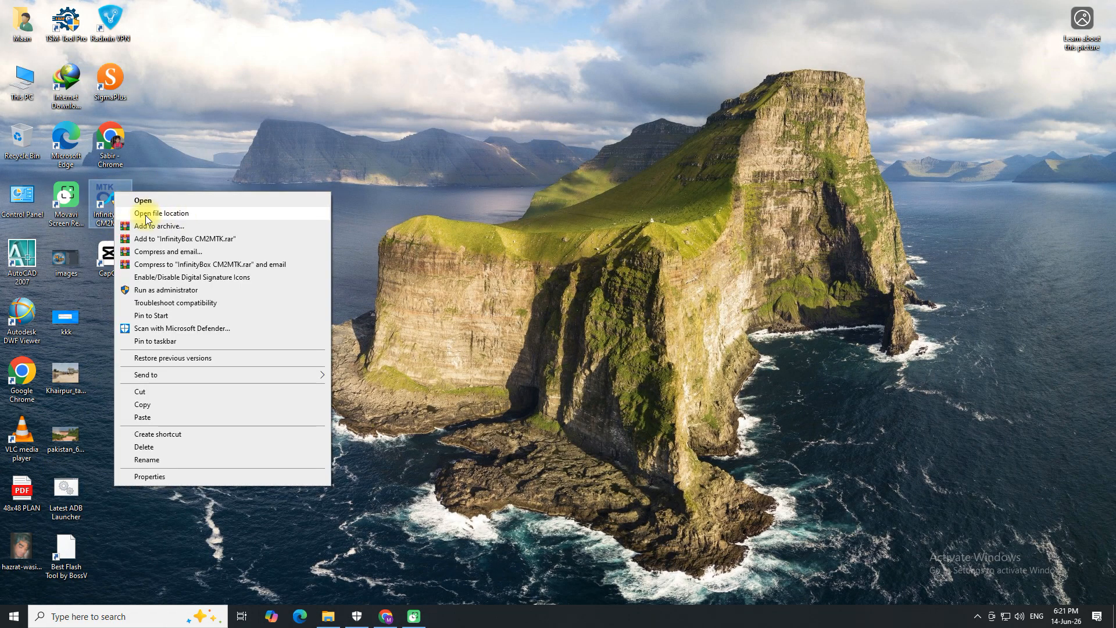
left_click(162, 214)
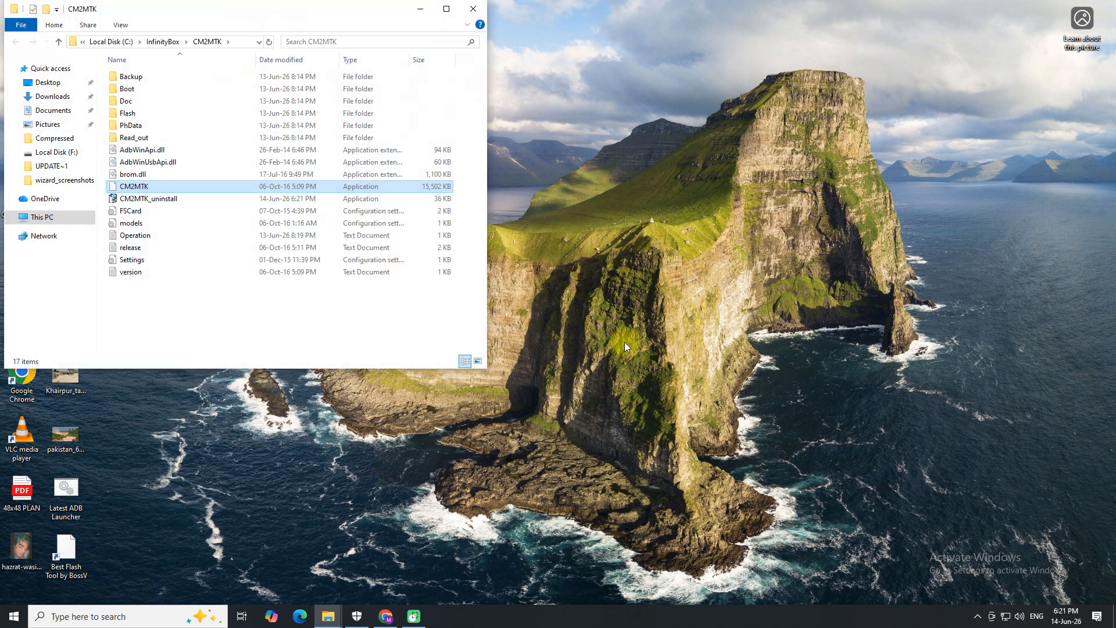
left_click(310, 337)
key("ctrl+v")
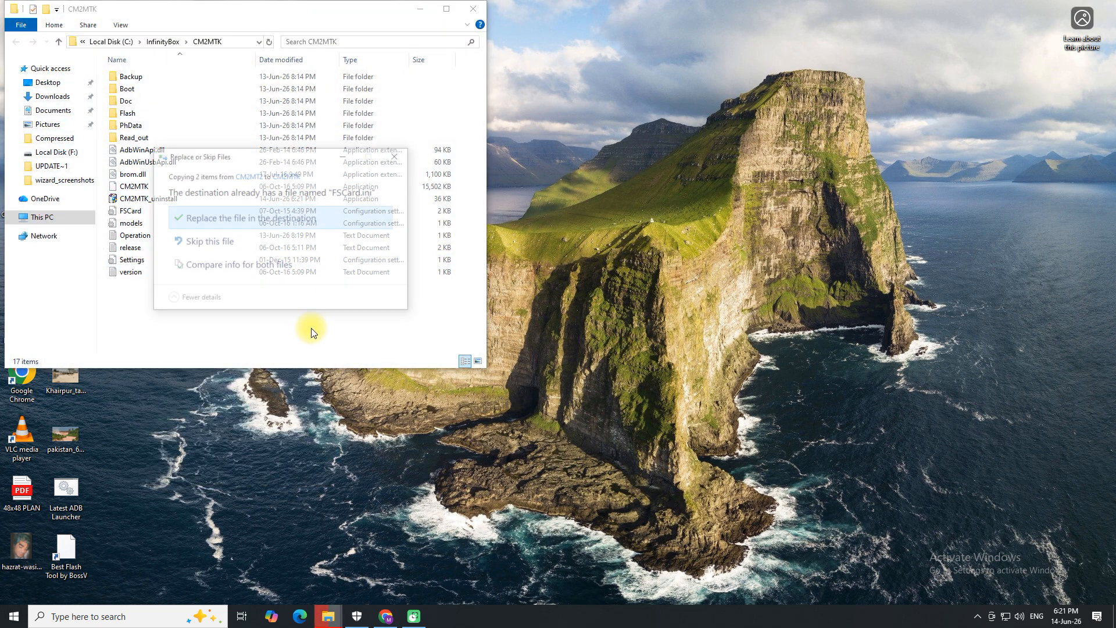
left_click(268, 216)
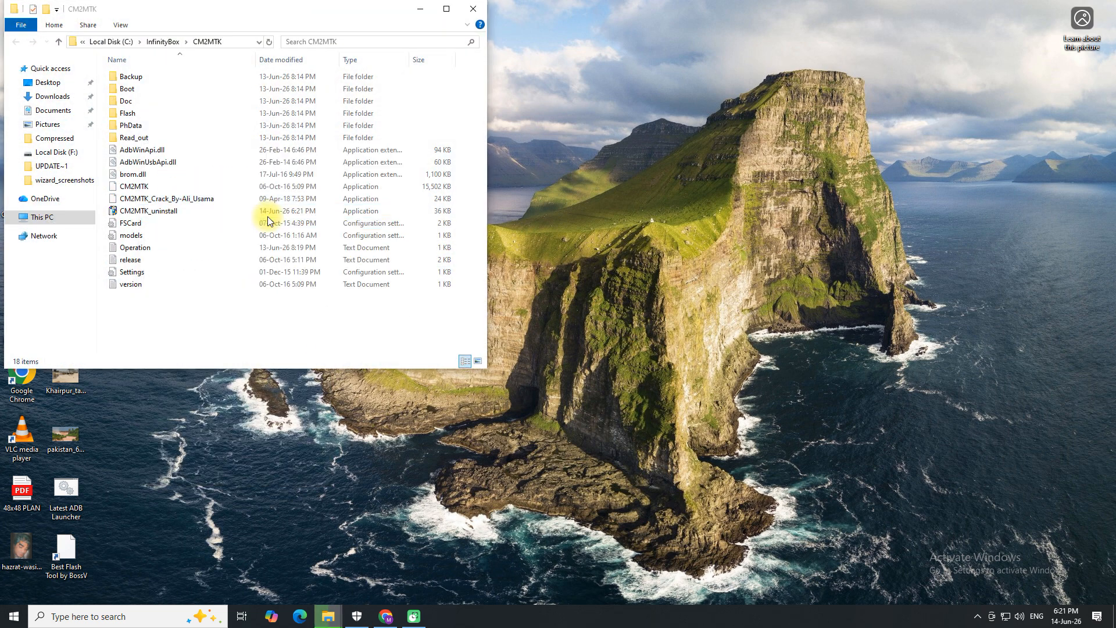
left_click(274, 329)
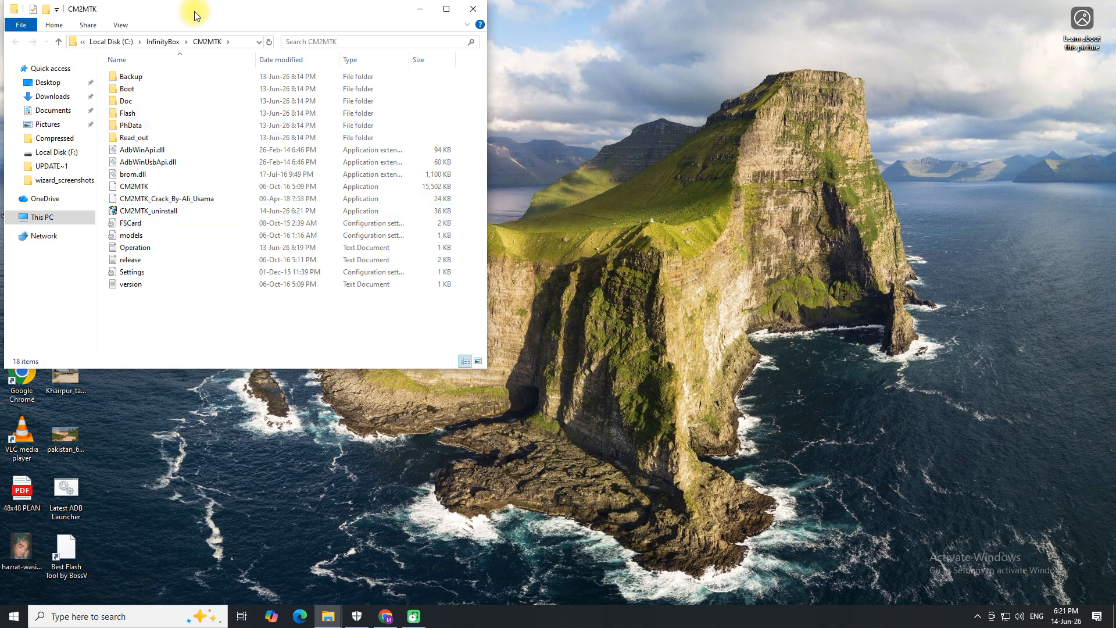
left_click_drag(191, 13, 228, 34)
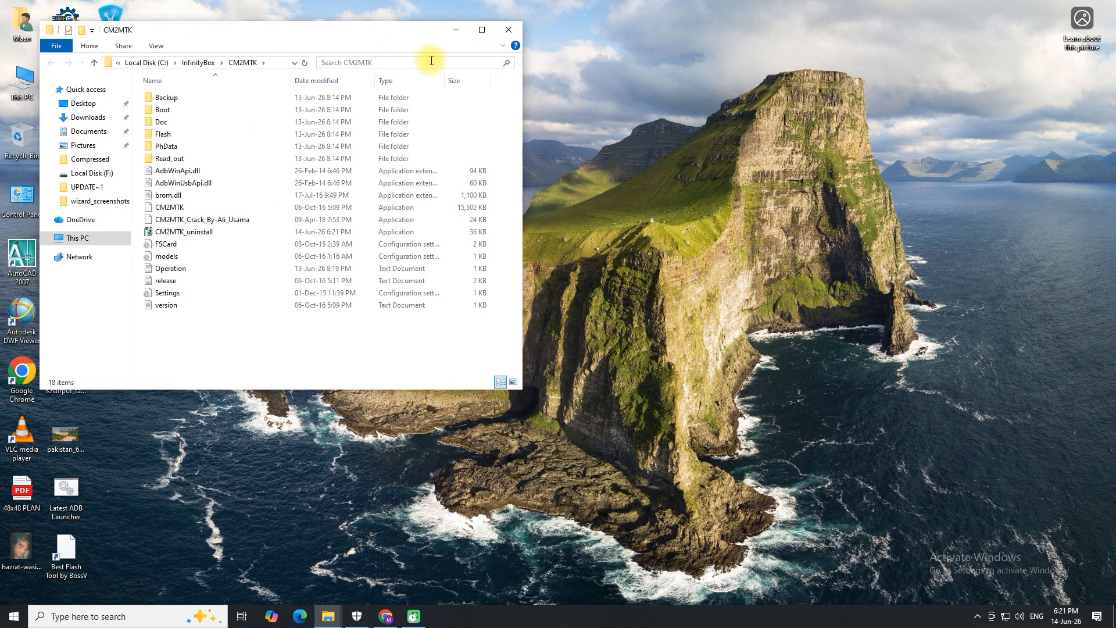
Place the CM2MTK_Crack_By-Ali_Usama loader from the install folder onto the desktop
left_click(509, 31)
right_click(111, 201)
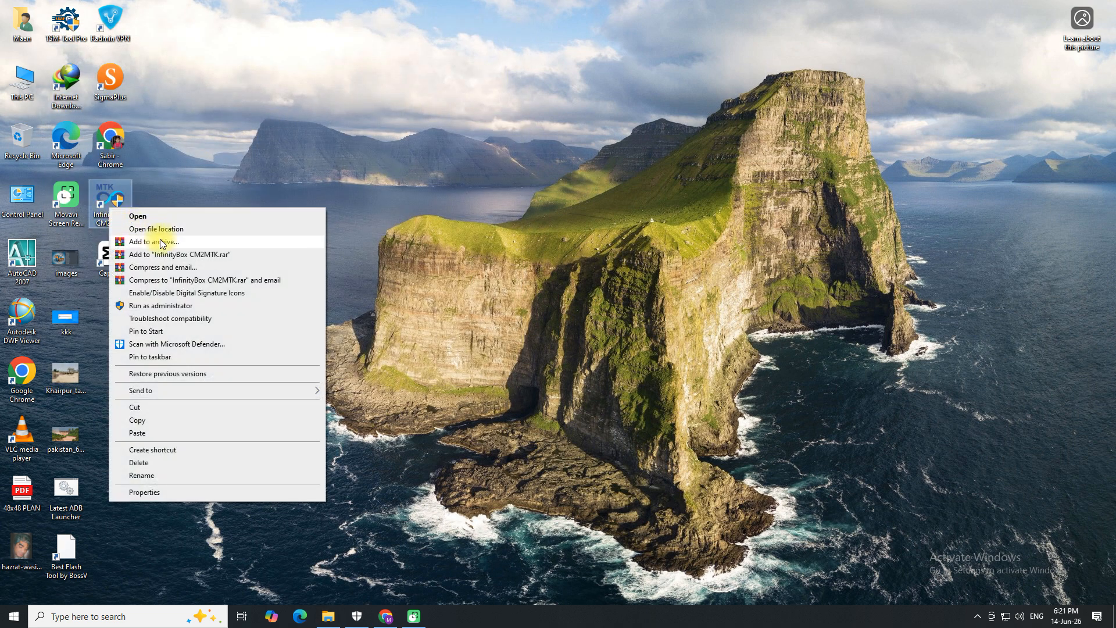
left_click(155, 228)
double_click(212, 219)
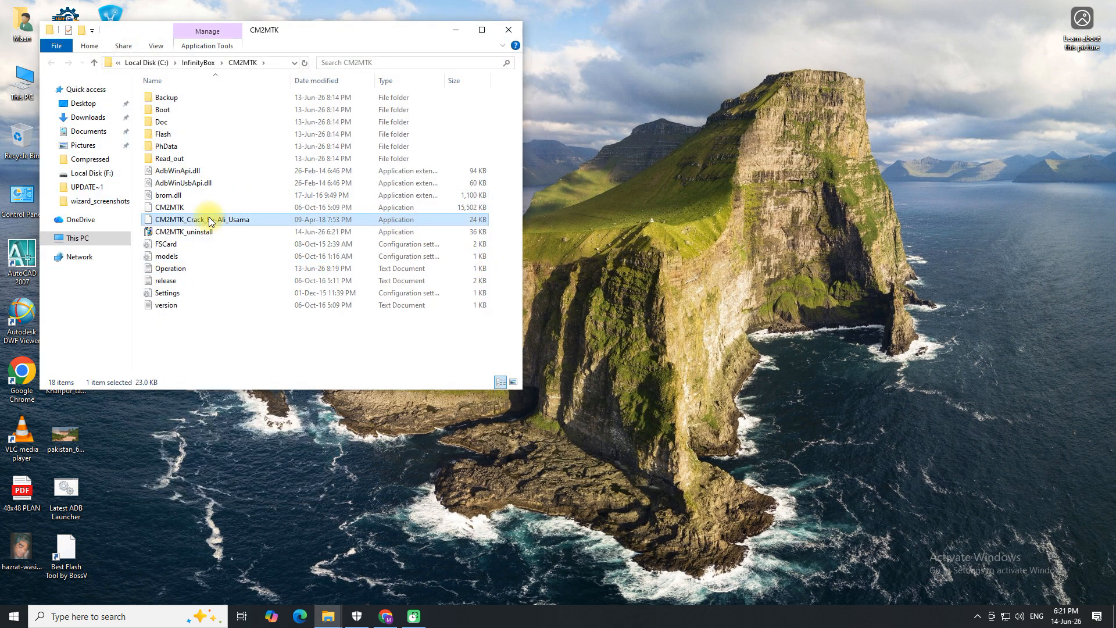
left_click(509, 30)
left_click_drag(644, 200, 286, 208)
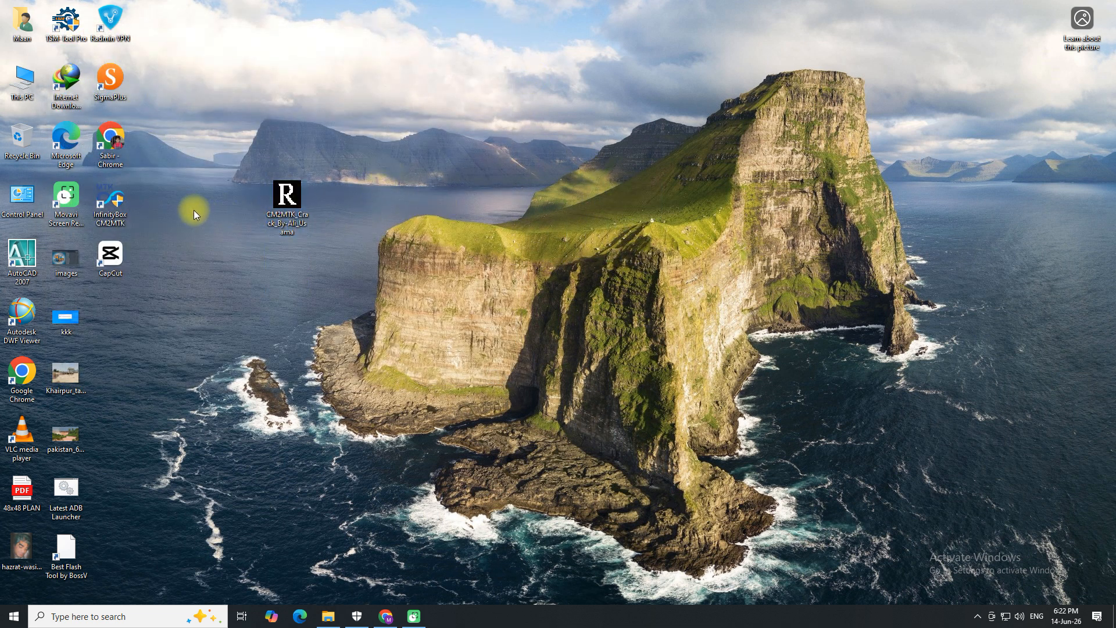
Open the loader's Properties and review its Advanced attributes
right_click(285, 226)
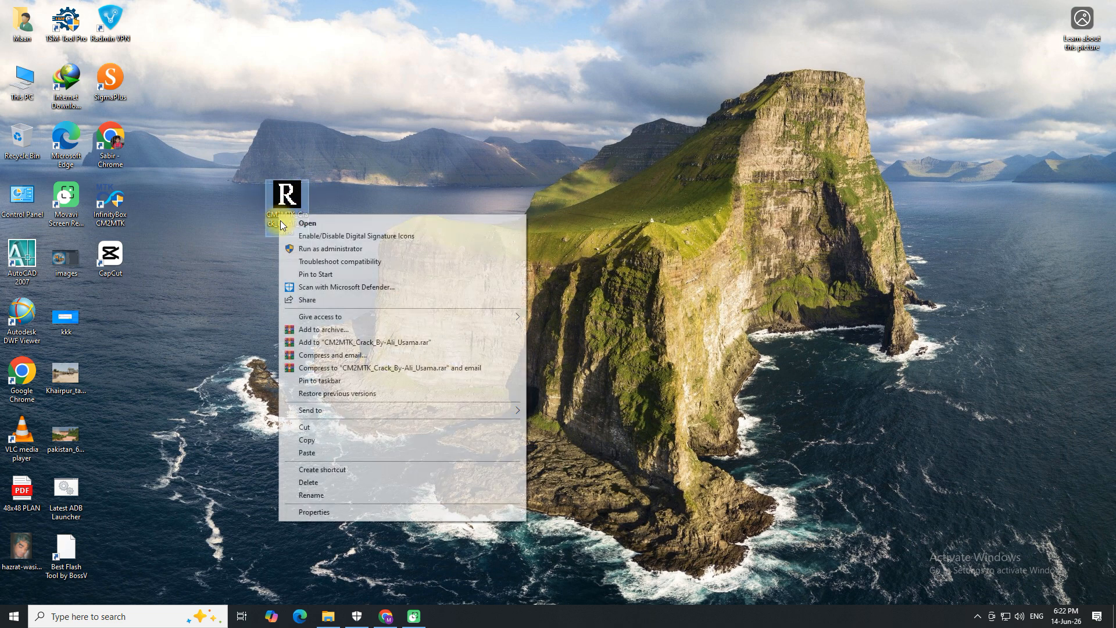
left_click(291, 514)
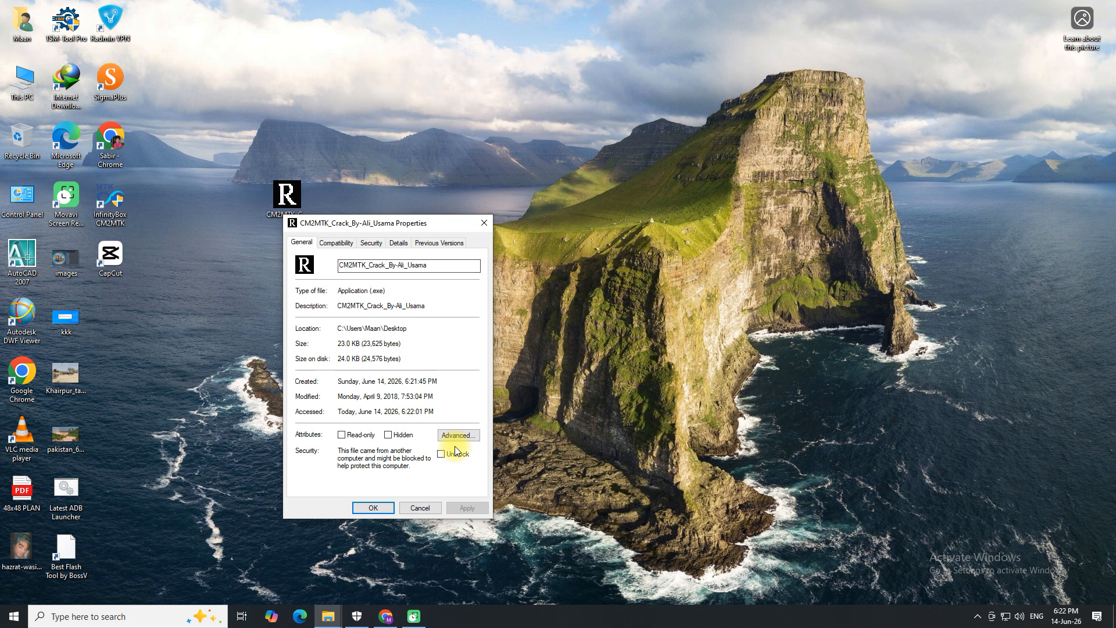
left_click(464, 435)
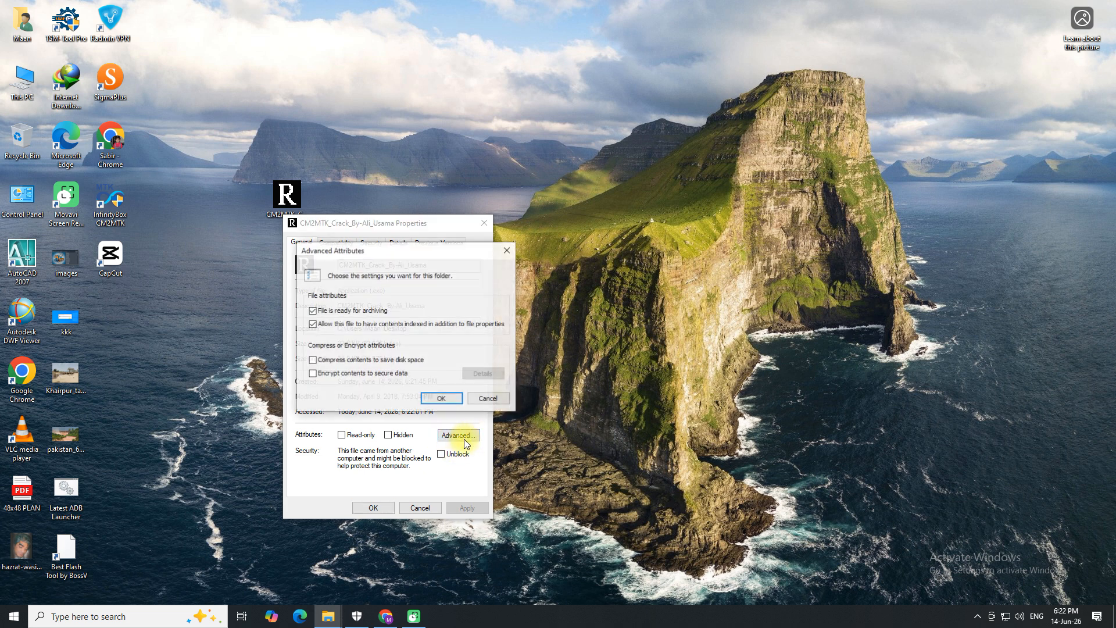
left_click(459, 399)
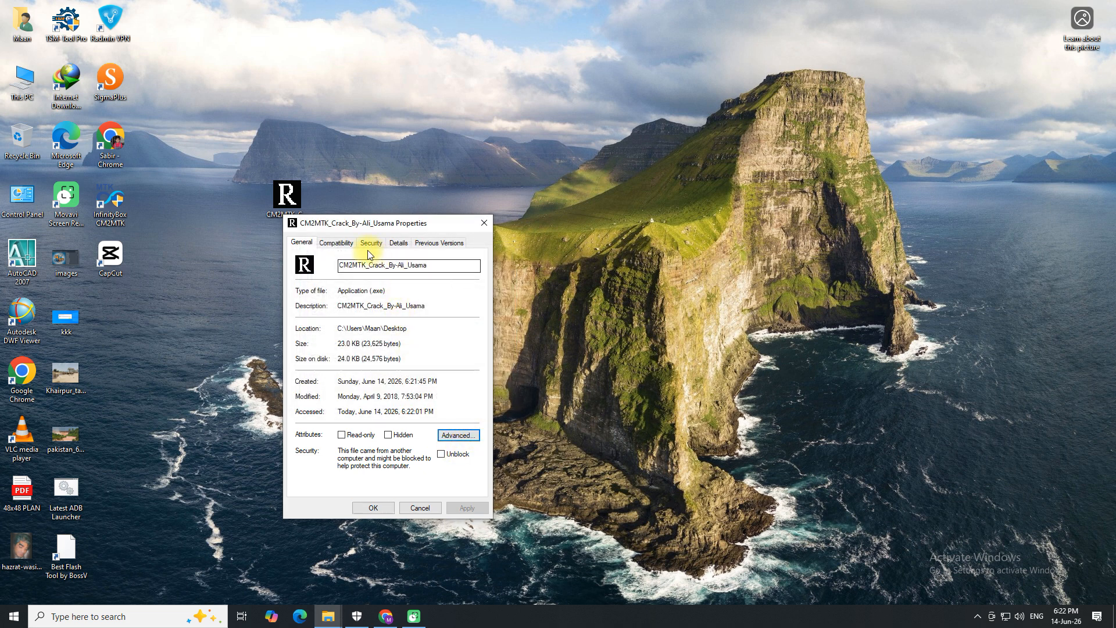